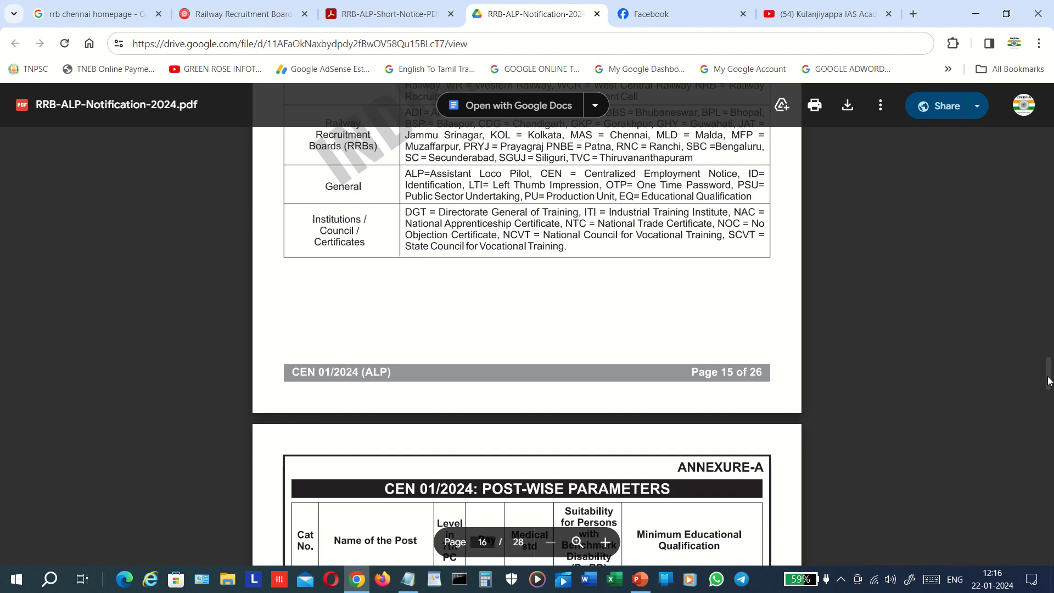
Step: Examine the Assistant Loco Pilot pay level, medical standard and minimum educational qualification in Annexure-A of the notification
drag(1049, 381, 1051, 386)
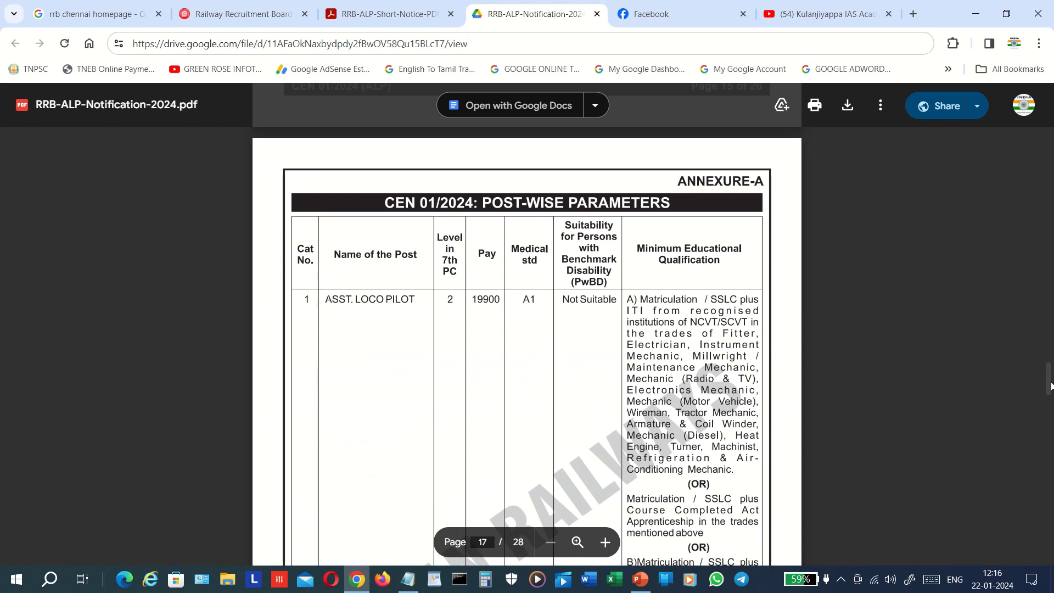
scroll(926, 358, down, 2)
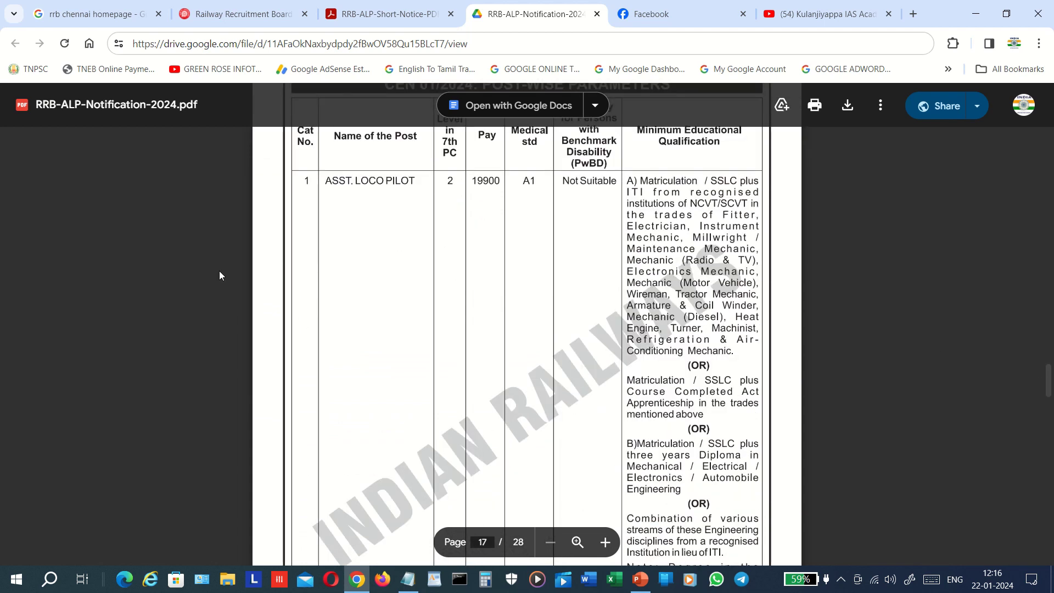
scroll(212, 269, down, 4)
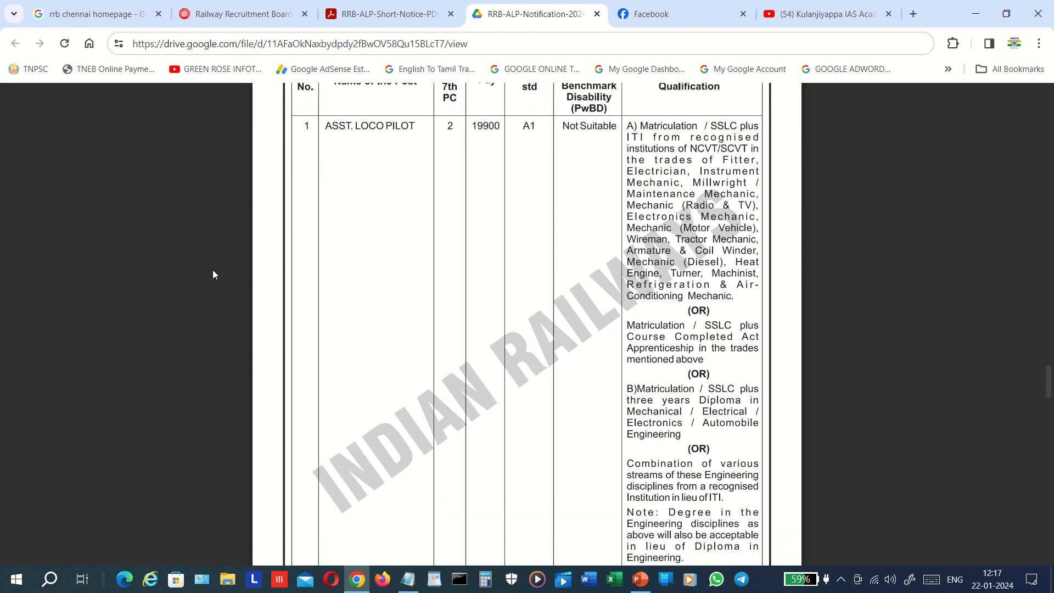
Step: Review the RRB-wise and category-wise ALP vacancy table for CEN 01/2024, down to its totals row
scroll(213, 269, down, 10)
scroll(212, 269, up, 1)
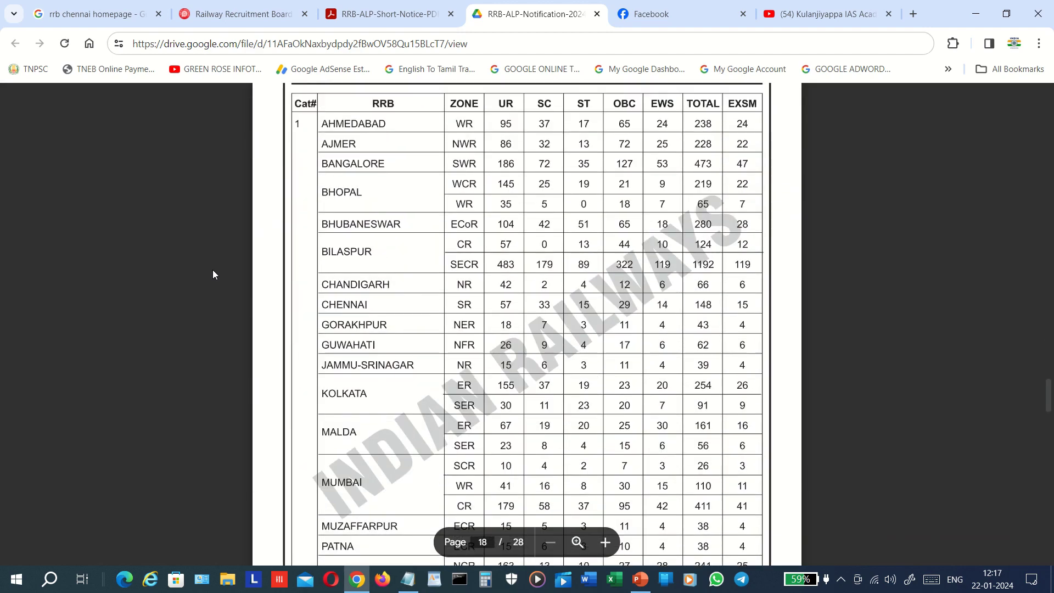
scroll(213, 269, up, 1)
scroll(213, 269, down, 1)
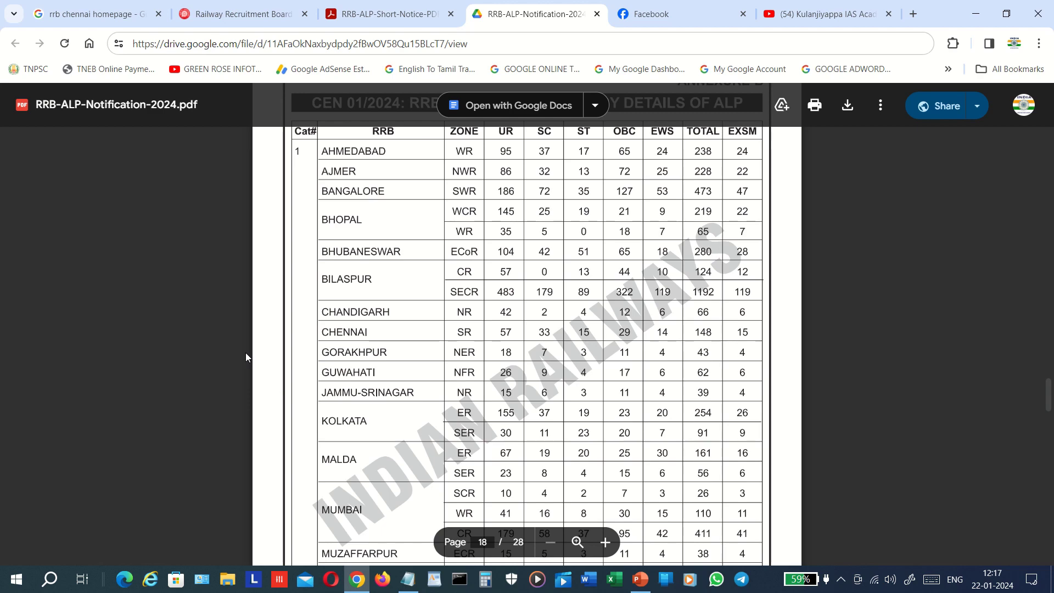
scroll(246, 353, down, 5)
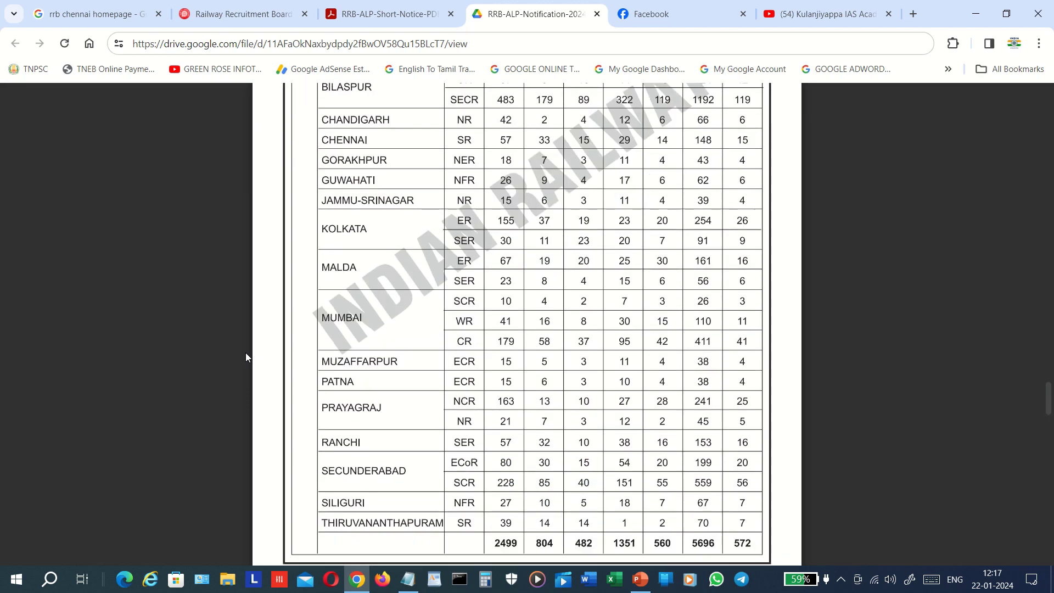
scroll(245, 358, down, 3)
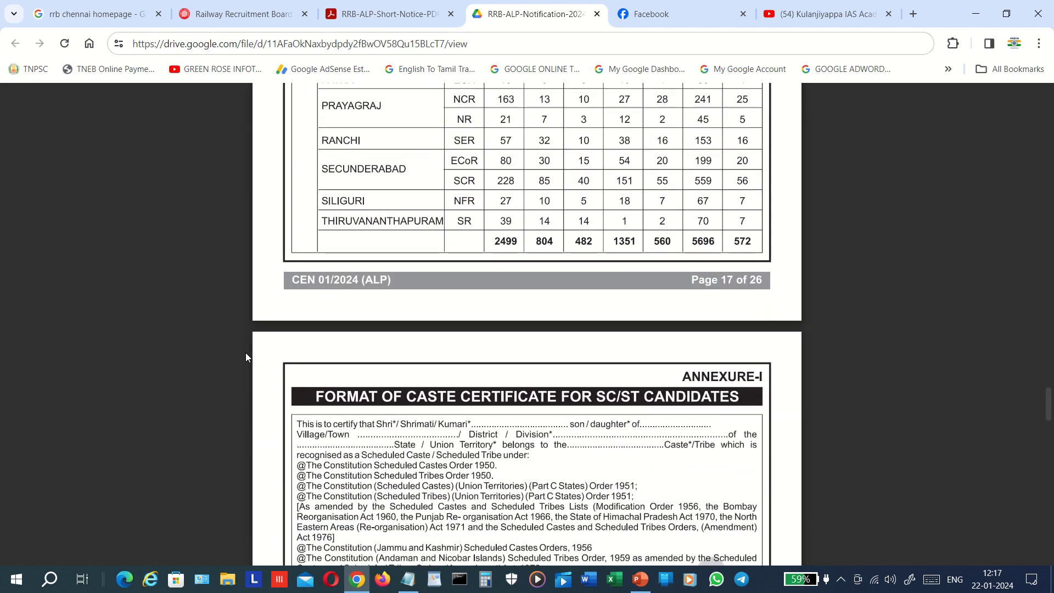
scroll(245, 358, down, 1)
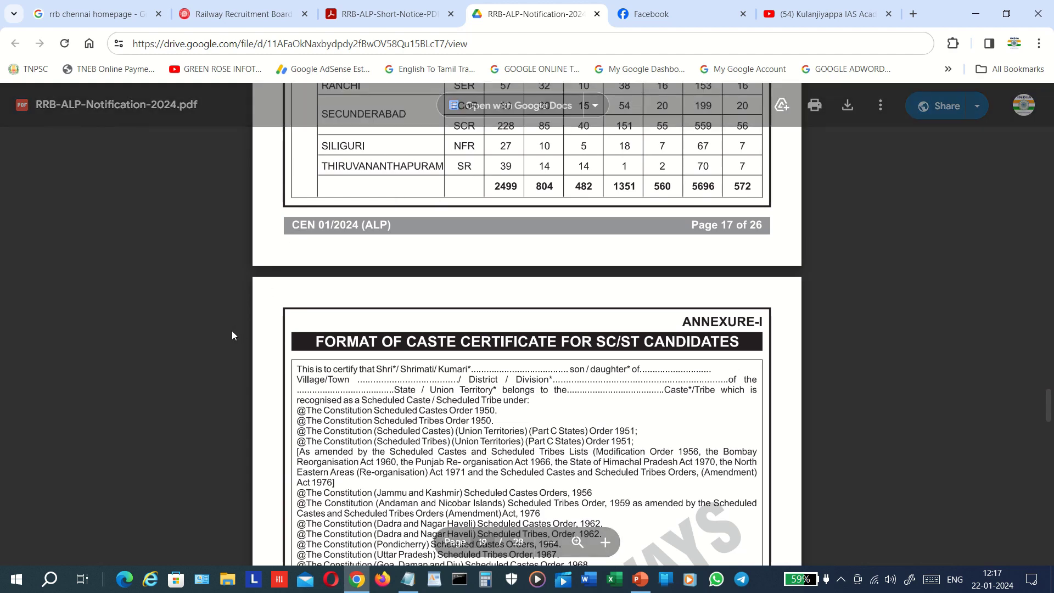
scroll(232, 335, up, 3)
scroll(232, 335, up, 1)
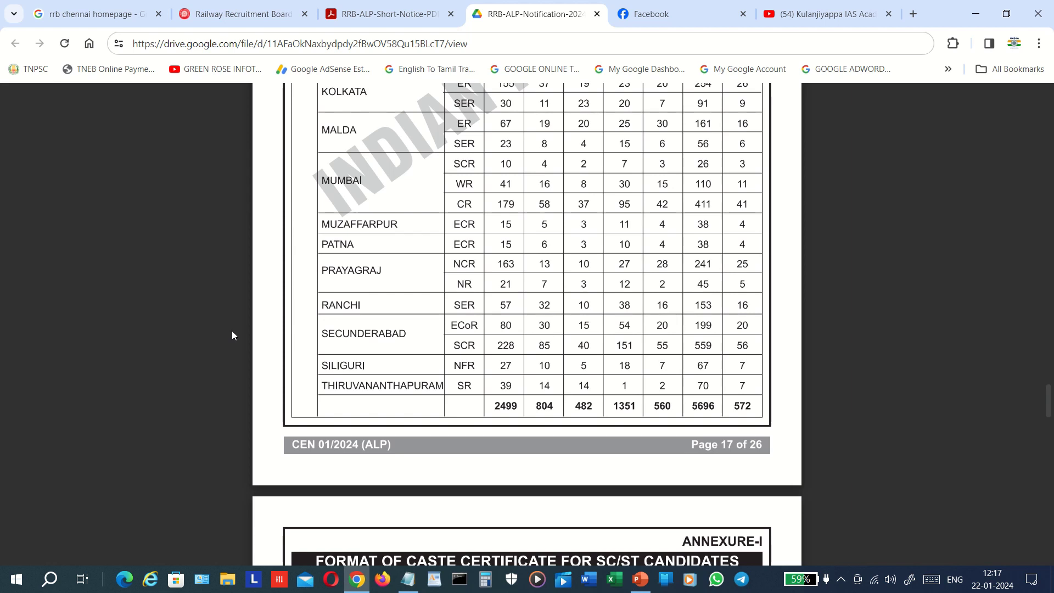
scroll(232, 333, down, 3)
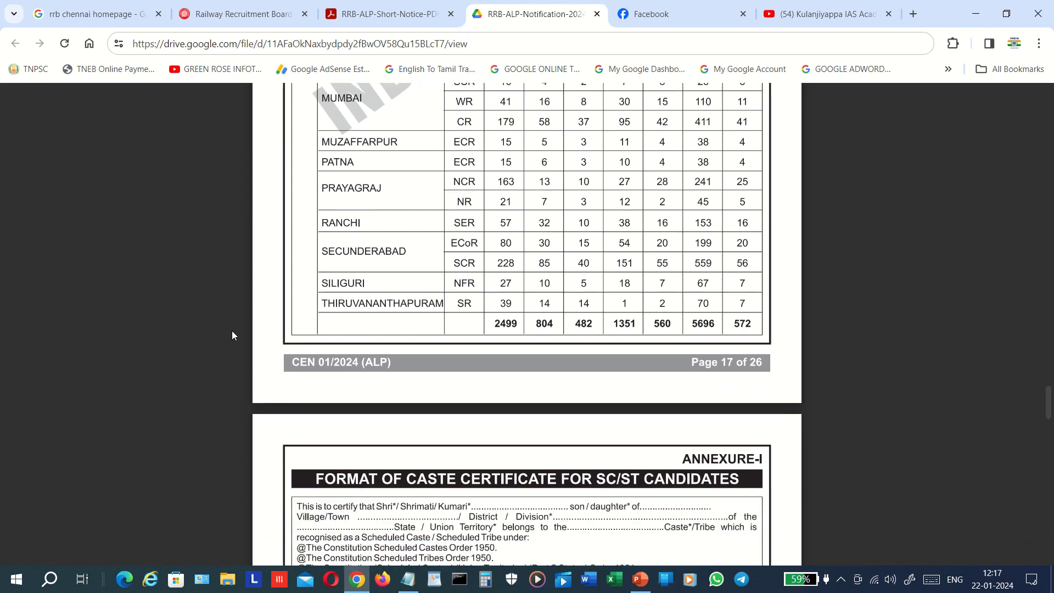
scroll(231, 336, down, 1)
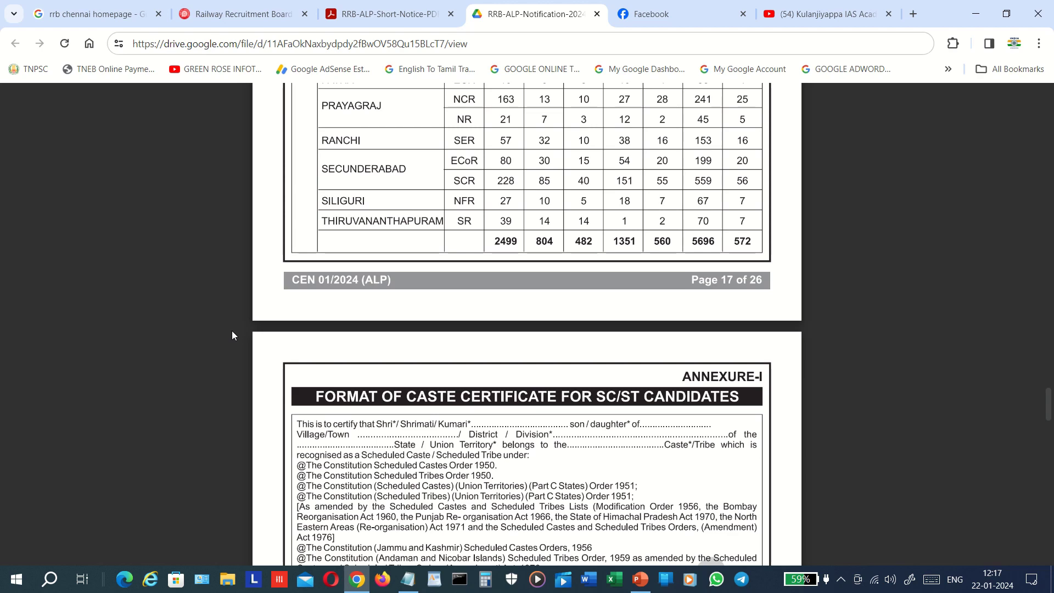
Step: Look through the certificate formats for SC/ST, OBC non-creamy layer, EWS and EBC candidates in the annexures
scroll(232, 332, down, 5)
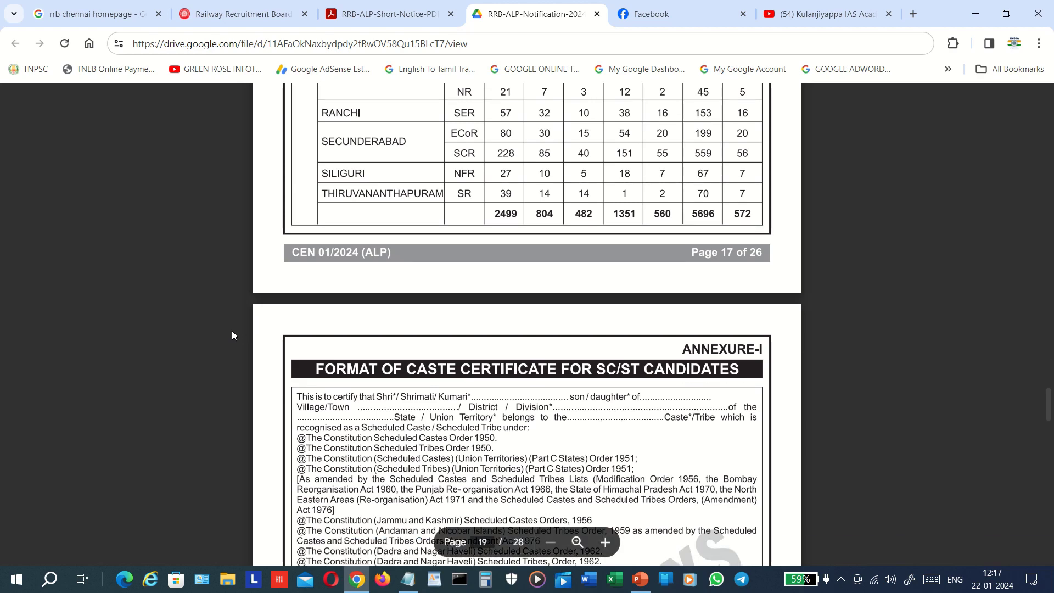
scroll(232, 336, down, 12)
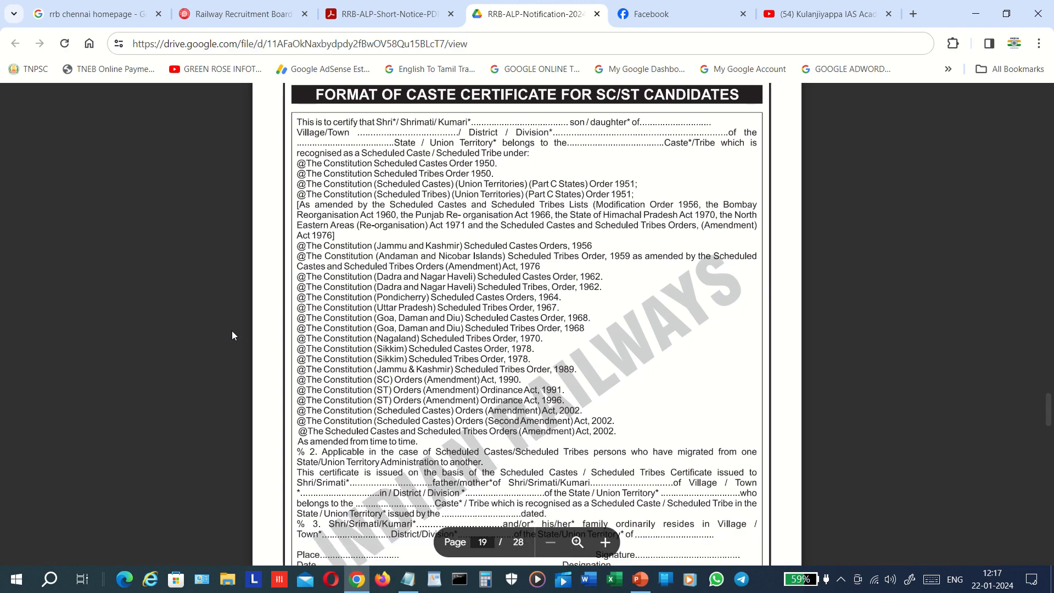
scroll(232, 332, down, 4)
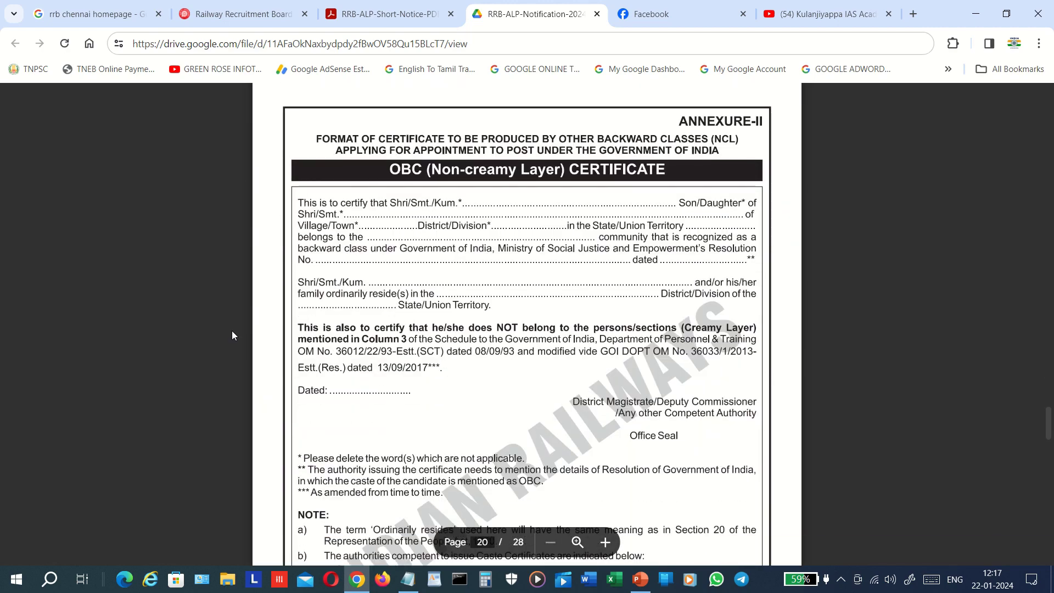
scroll(232, 335, down, 20)
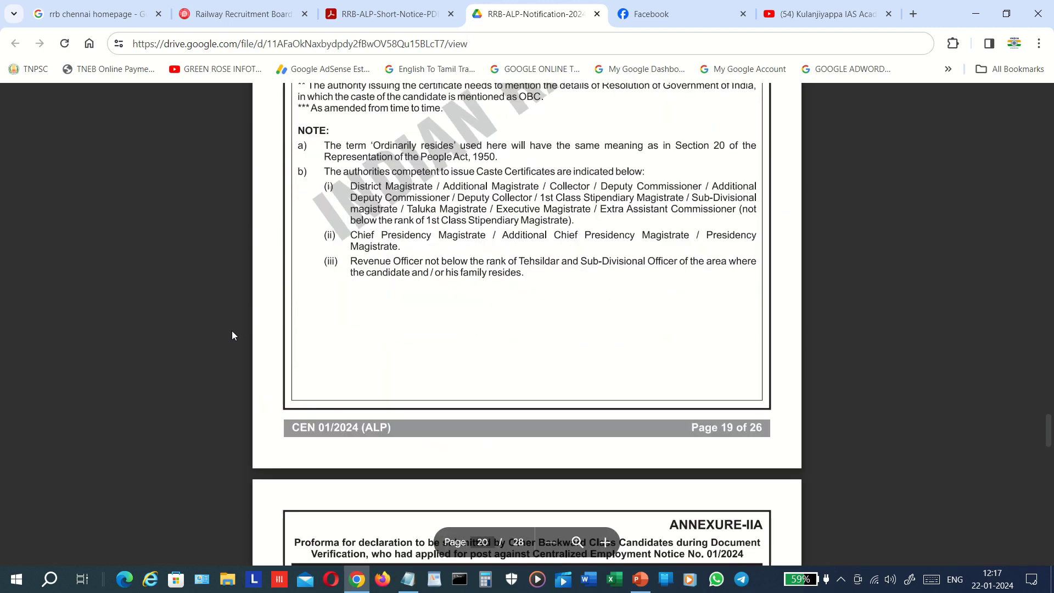
scroll(231, 335, down, 20)
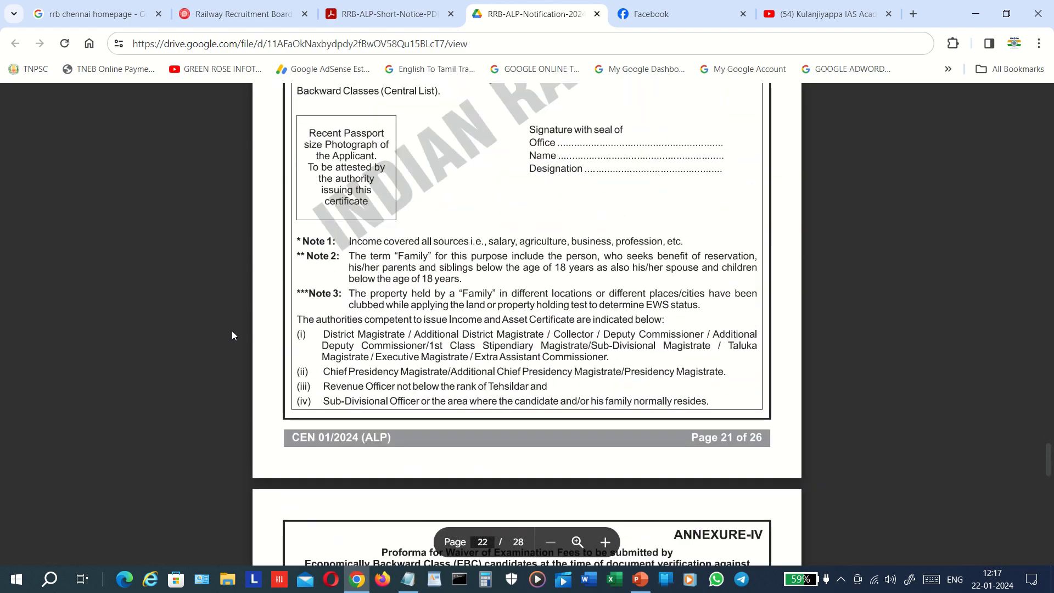
scroll(231, 335, down, 10)
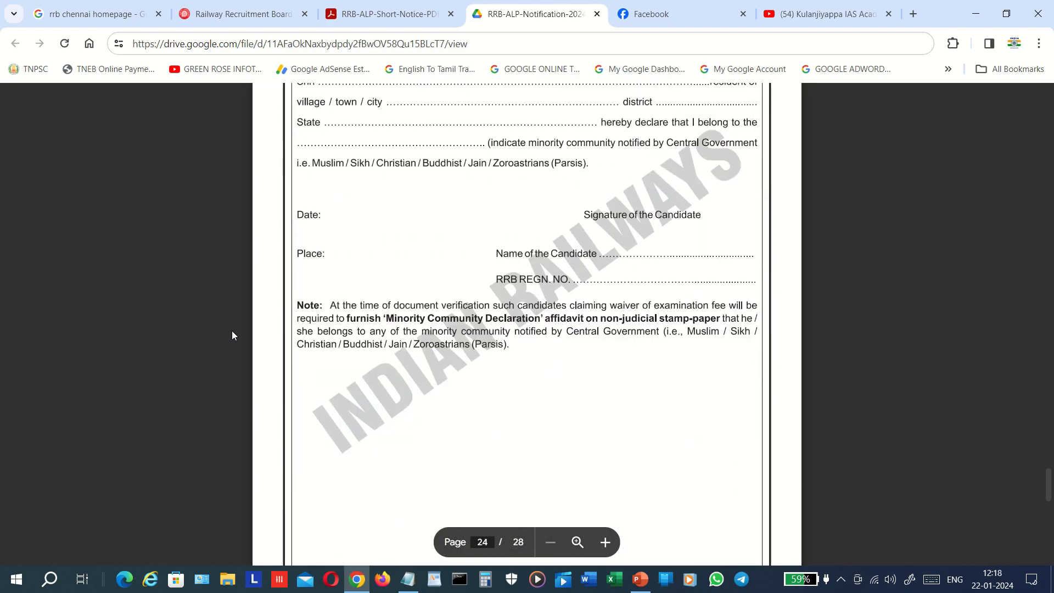
Step: Examine the minority fee-waiver, LASIK surgery and ex-servicemen declaration formats up to the last page, ending back at the notification's cover page
scroll(231, 334, up, 4)
scroll(232, 335, down, 1)
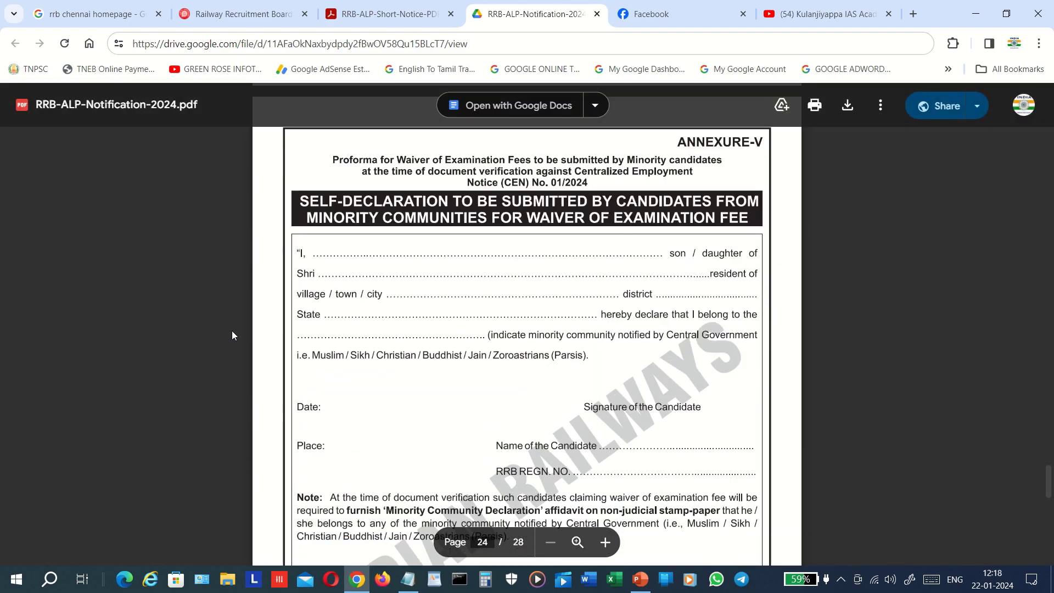
scroll(232, 335, down, 12)
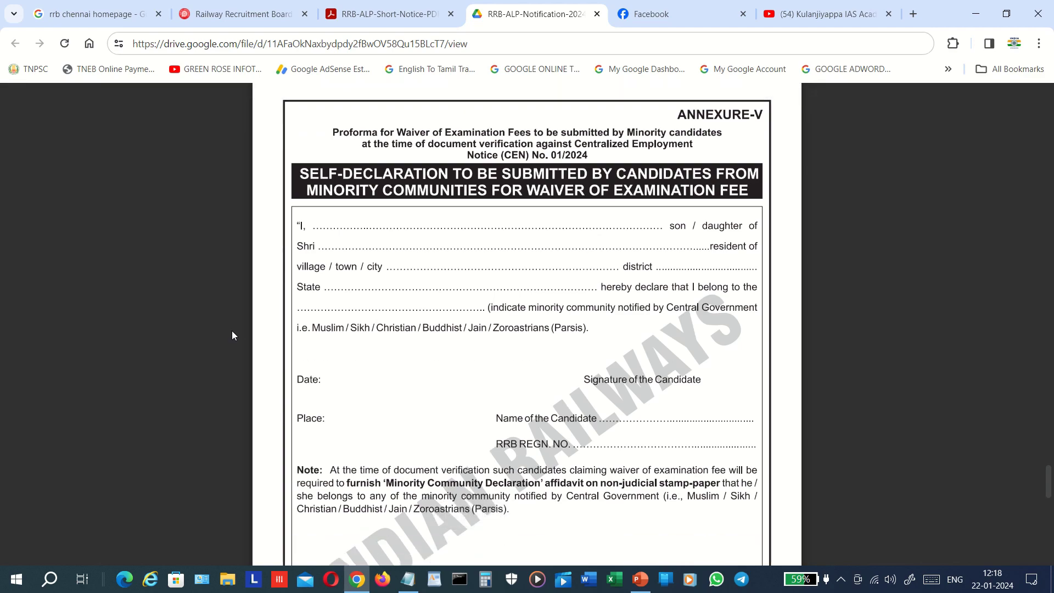
scroll(231, 335, down, 18)
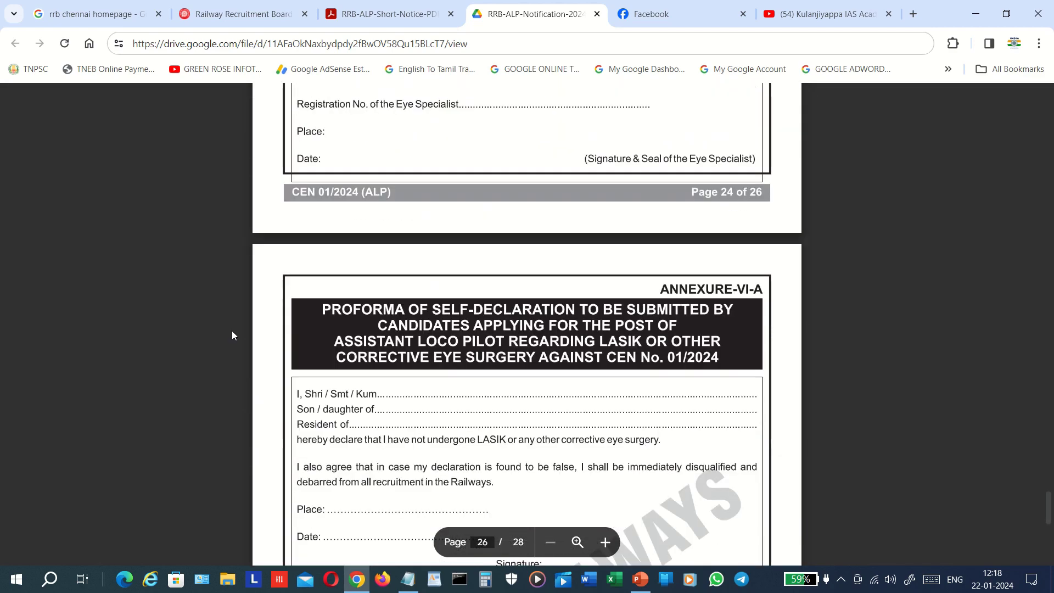
scroll(231, 336, up, 2)
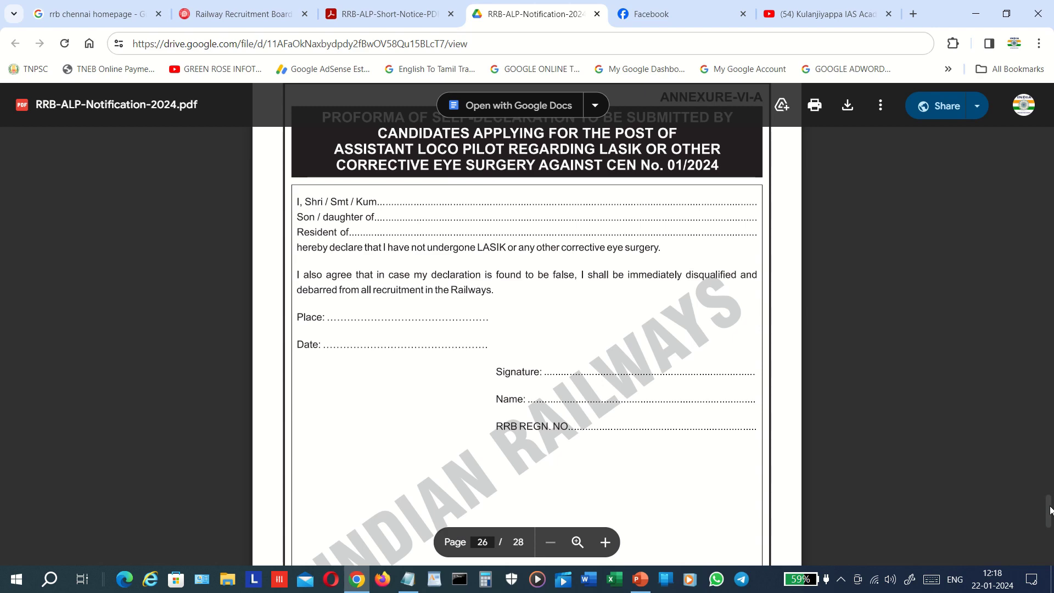
scroll(527, 329, down, 10)
scroll(527, 329, down, 10)
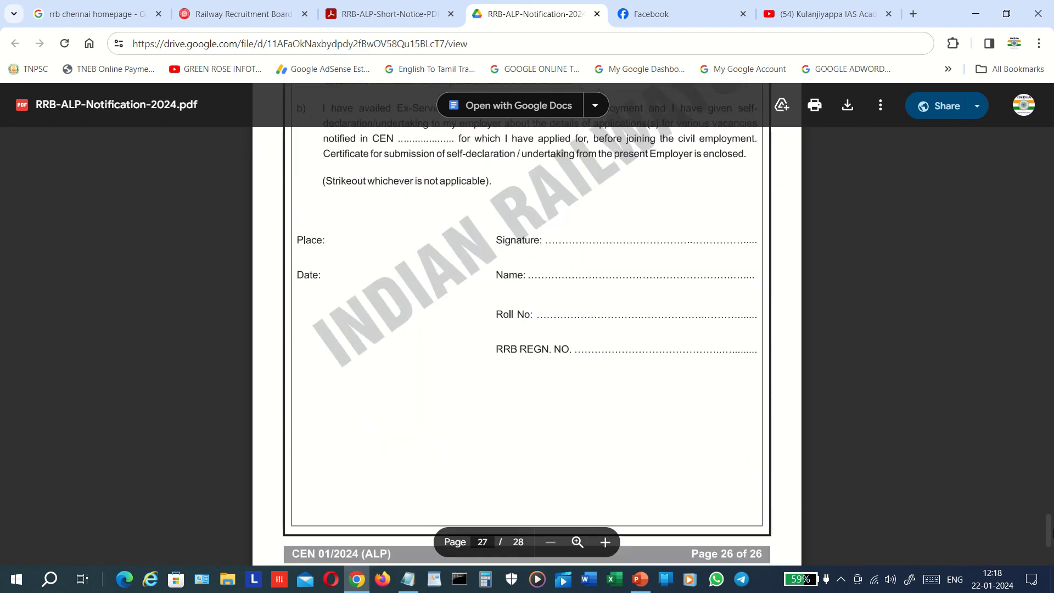
scroll(1049, 544, down, 4)
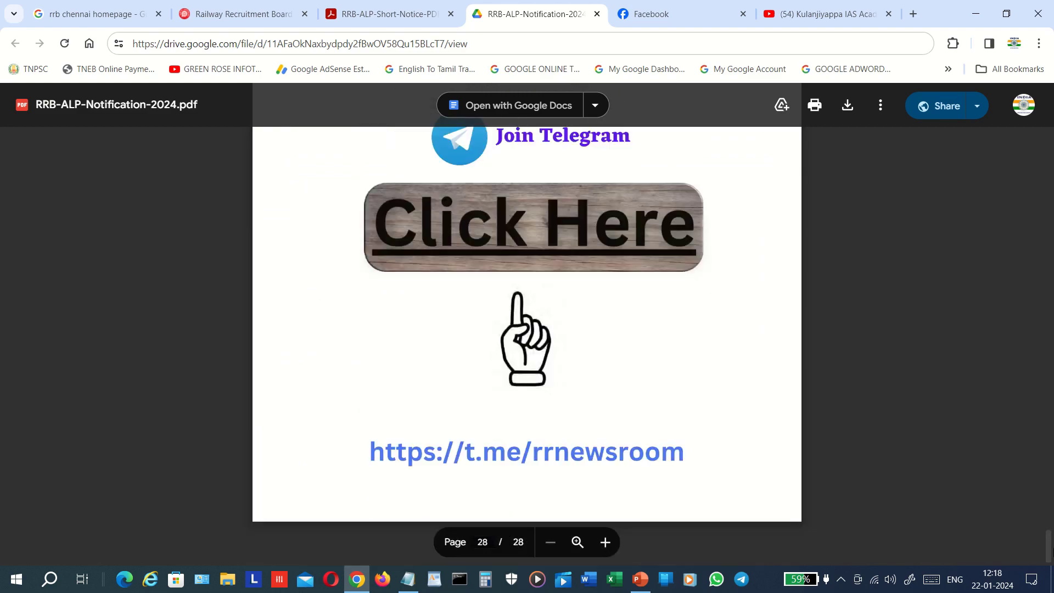
drag(1048, 544, 1050, 131)
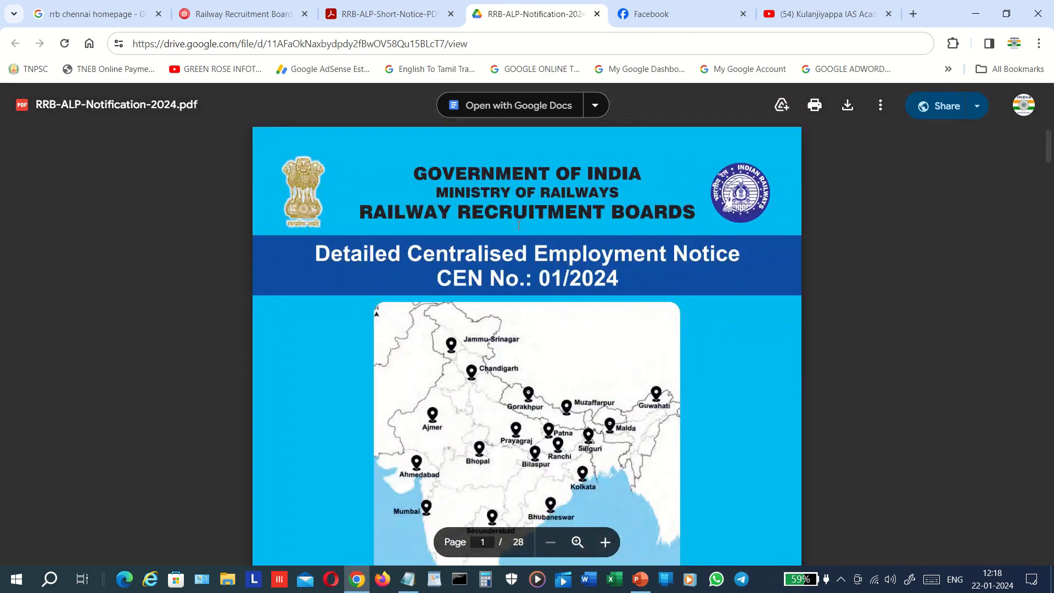
Step: Open the online application site for CEN No. 01/2024 Assistant Loco Pilot recruitment from the RRB Chennai homepage
click(365, 15)
click(242, 14)
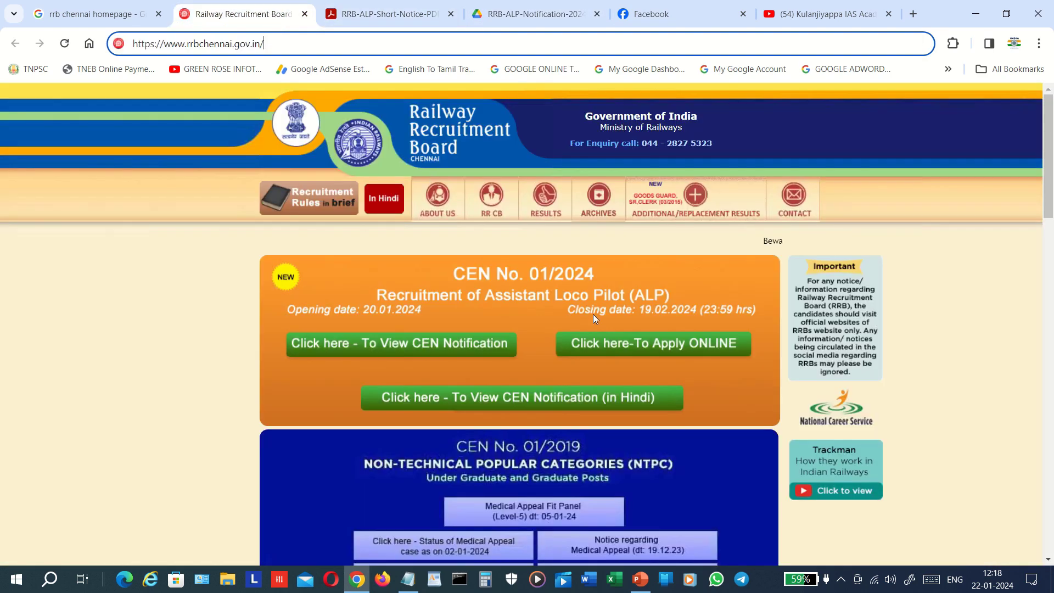
click(648, 346)
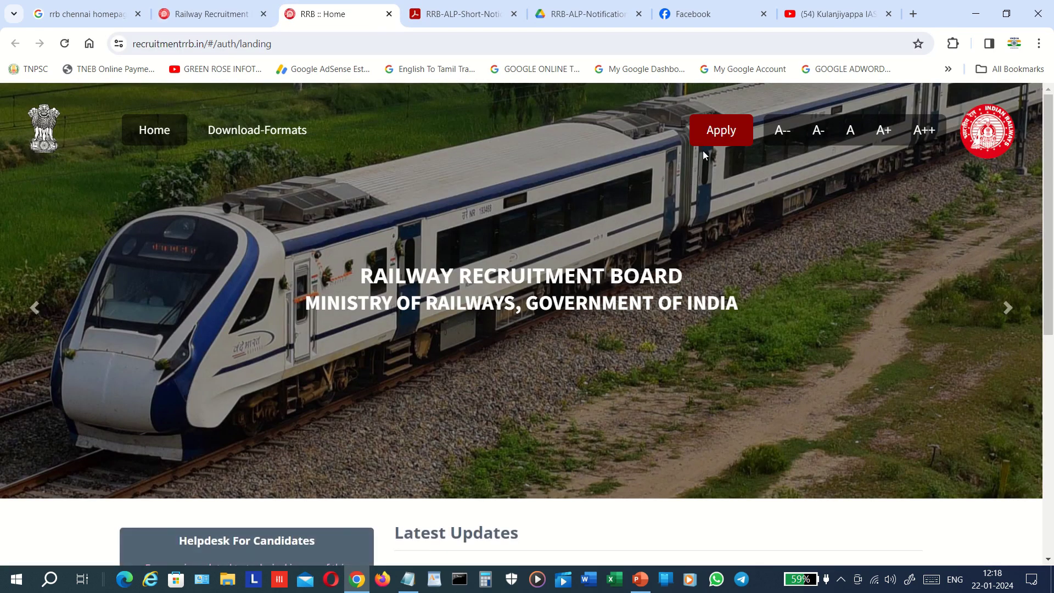
Step: Start creating an applicant account and accept the declaration of having downloaded and understood the Detailed CEN No 01/2024
mouse_move(703, 155)
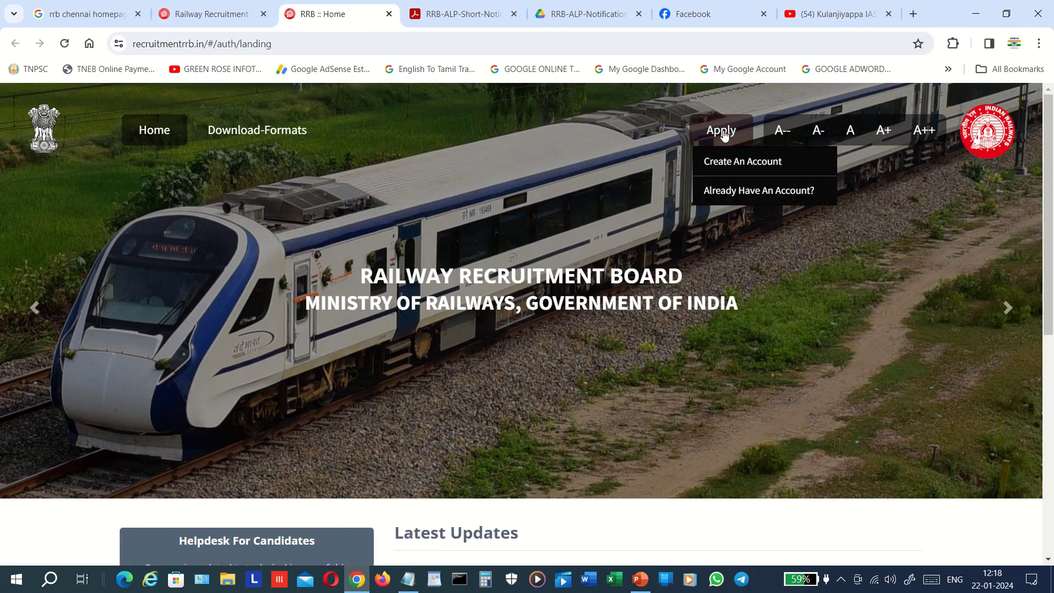
click(721, 164)
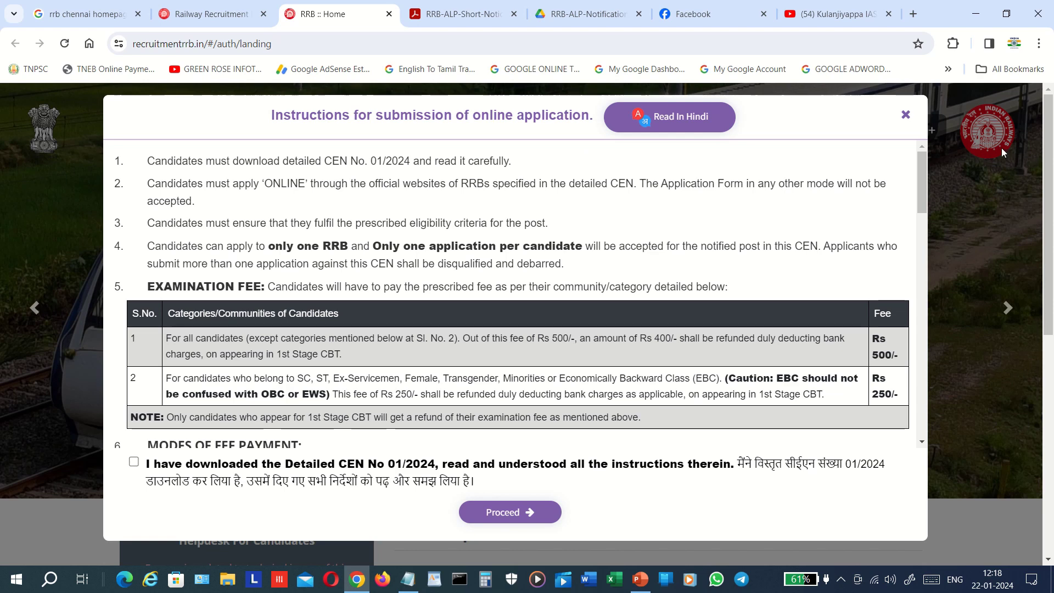
drag(1049, 152, 1050, 159)
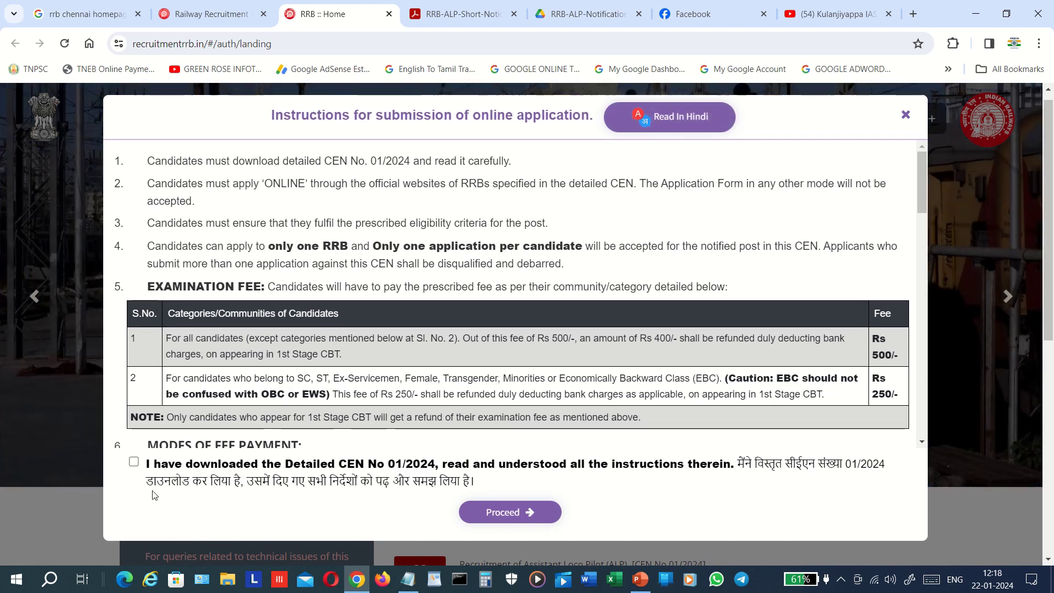
click(133, 461)
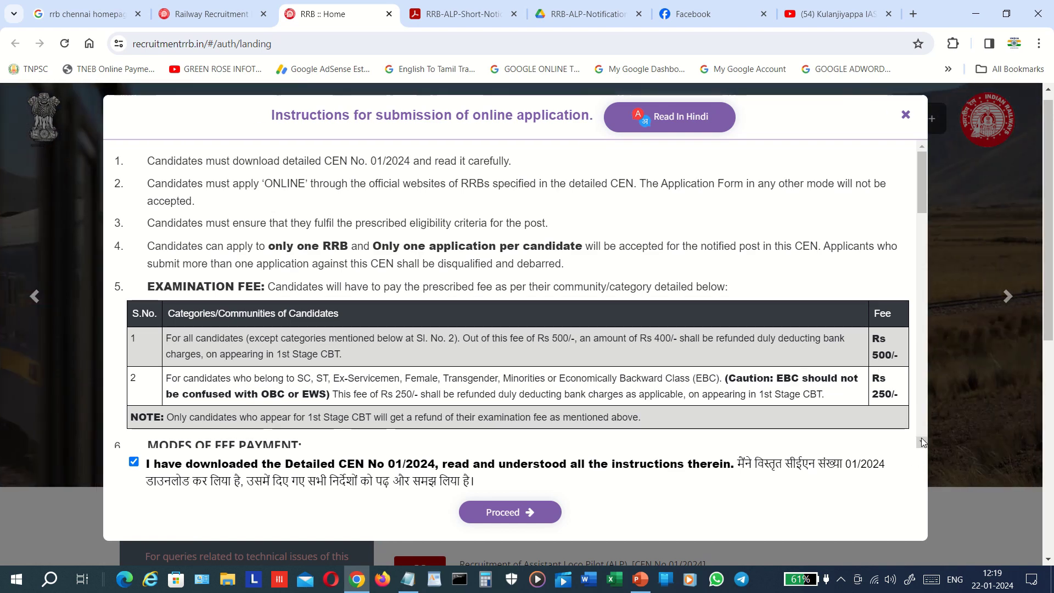
Step: Read through the online application instructions, covering examination fee, payment modes, application form uploads, fee payment step and password reset
scroll(922, 448, down, 1)
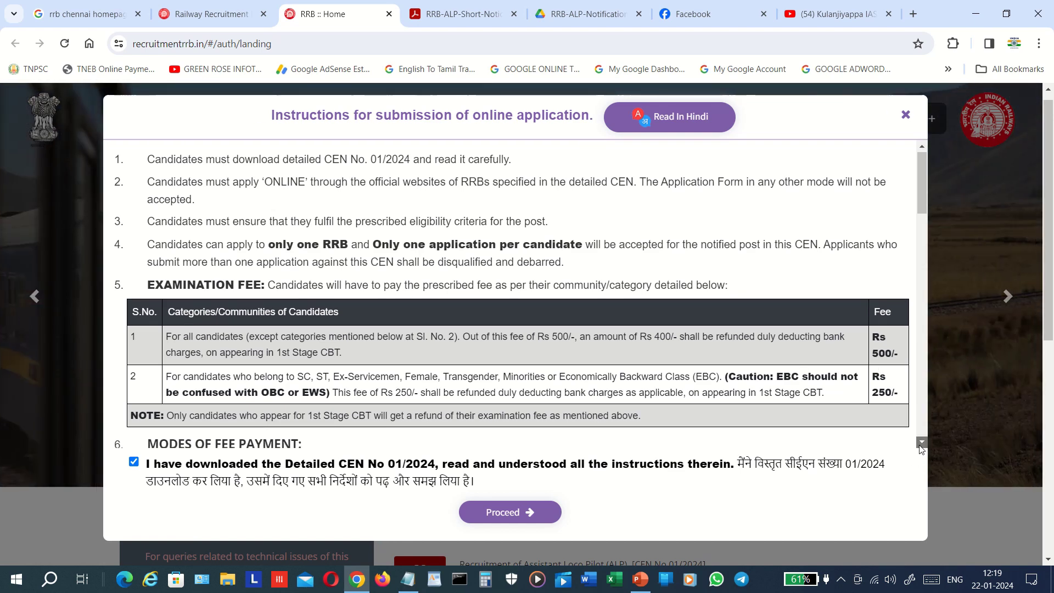
scroll(922, 448, down, 1)
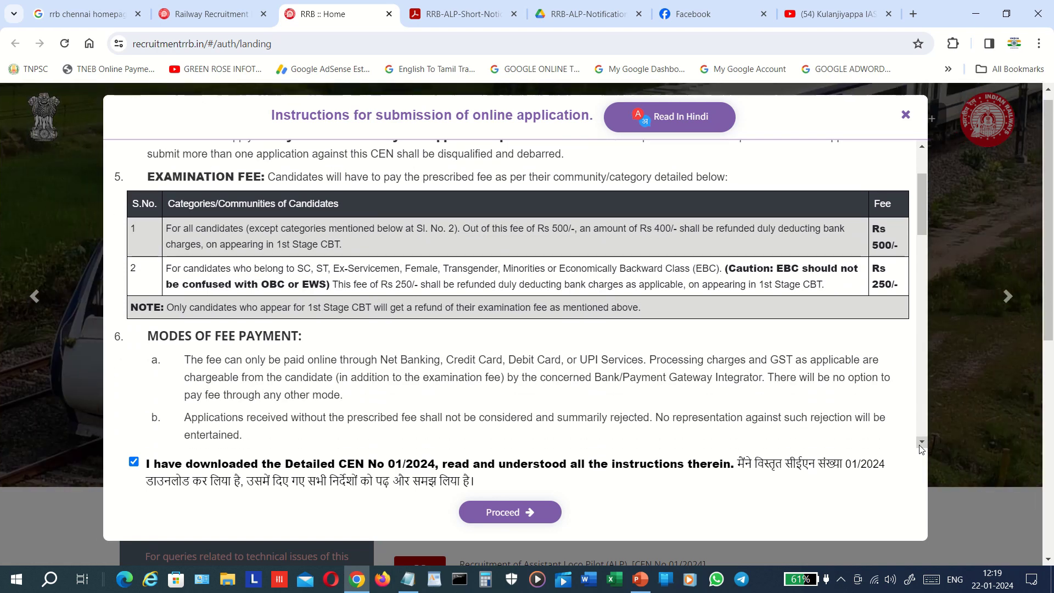
scroll(922, 449, down, 1)
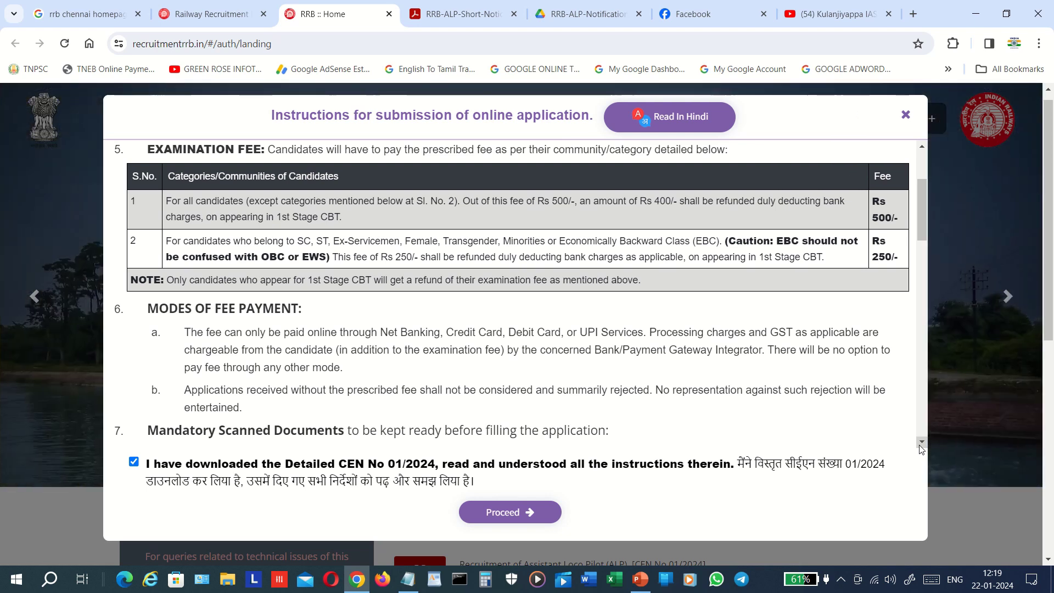
drag(920, 446, 920, 446)
click(921, 444)
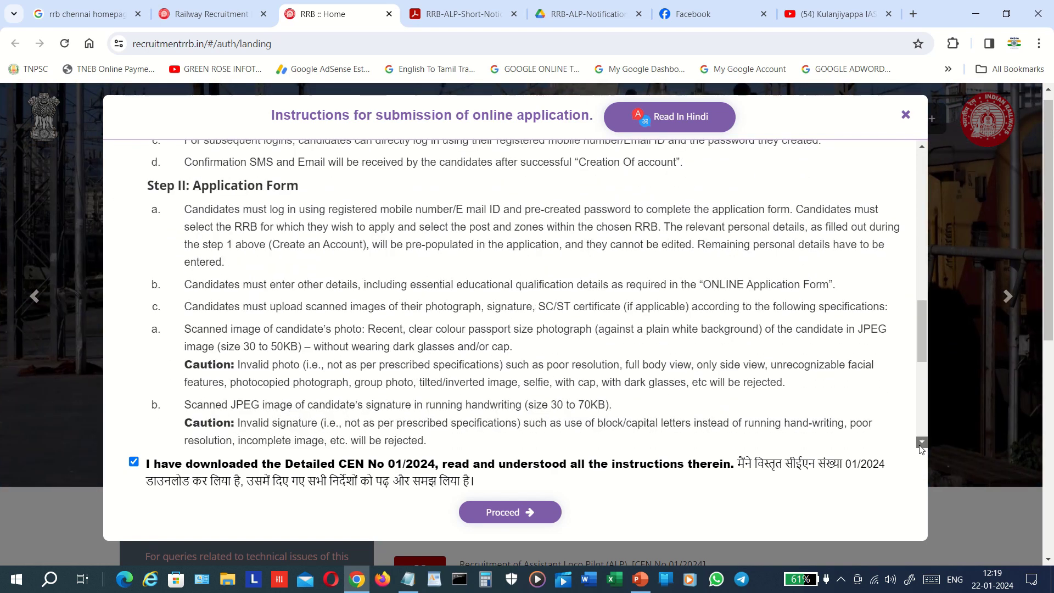
click(921, 444)
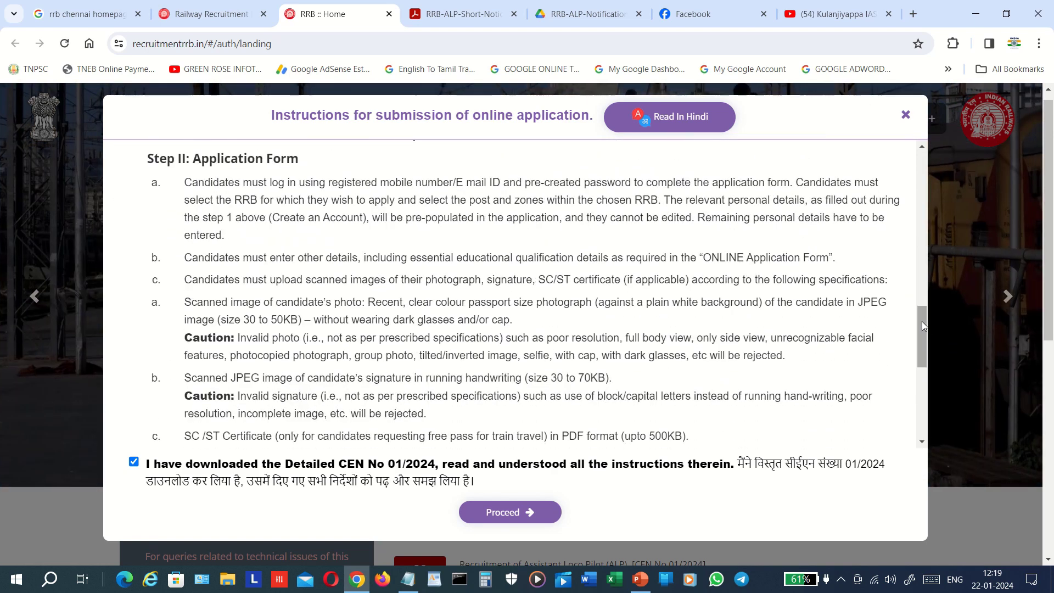
drag(921, 321, 957, 321)
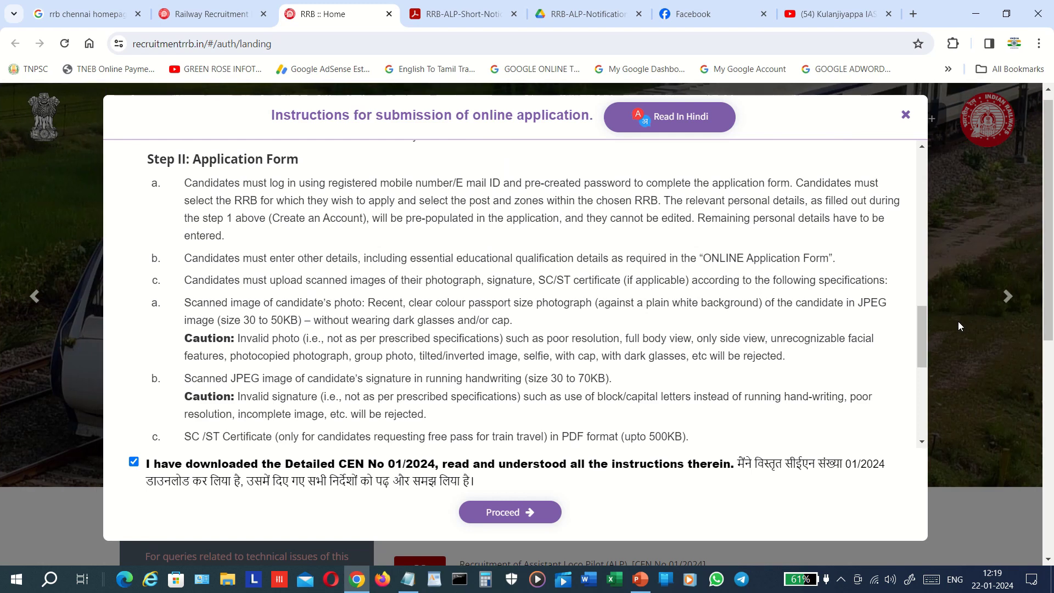
drag(926, 334, 921, 301)
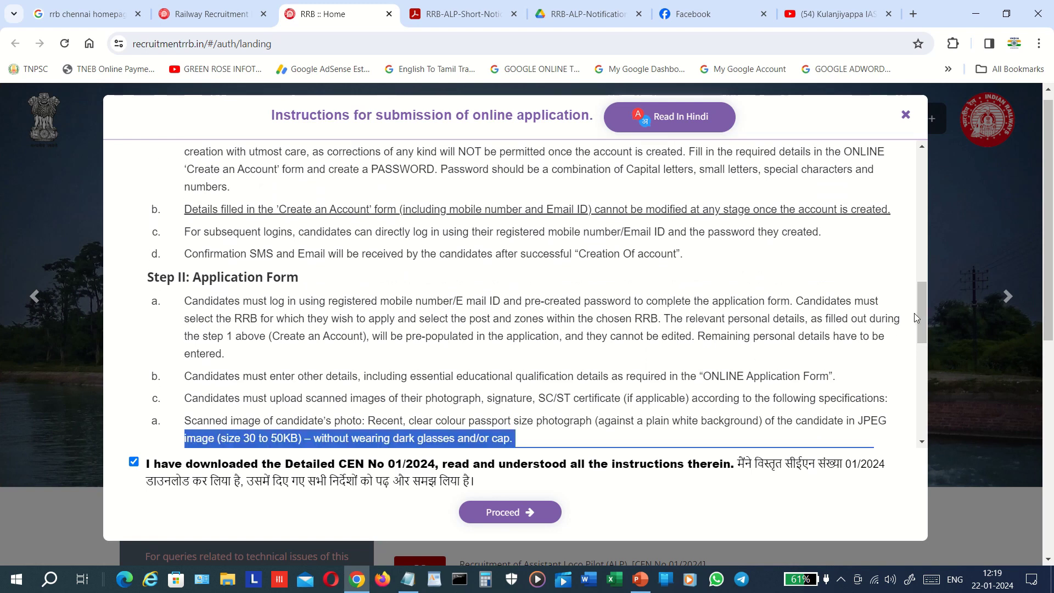
click(914, 317)
drag(926, 315, 976, 395)
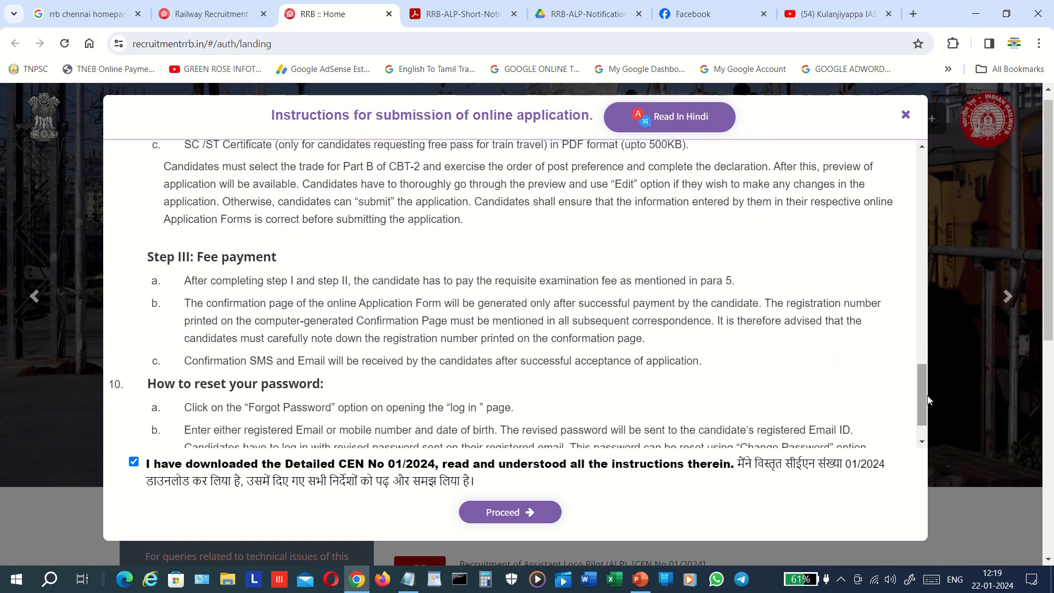
drag(923, 399, 944, 421)
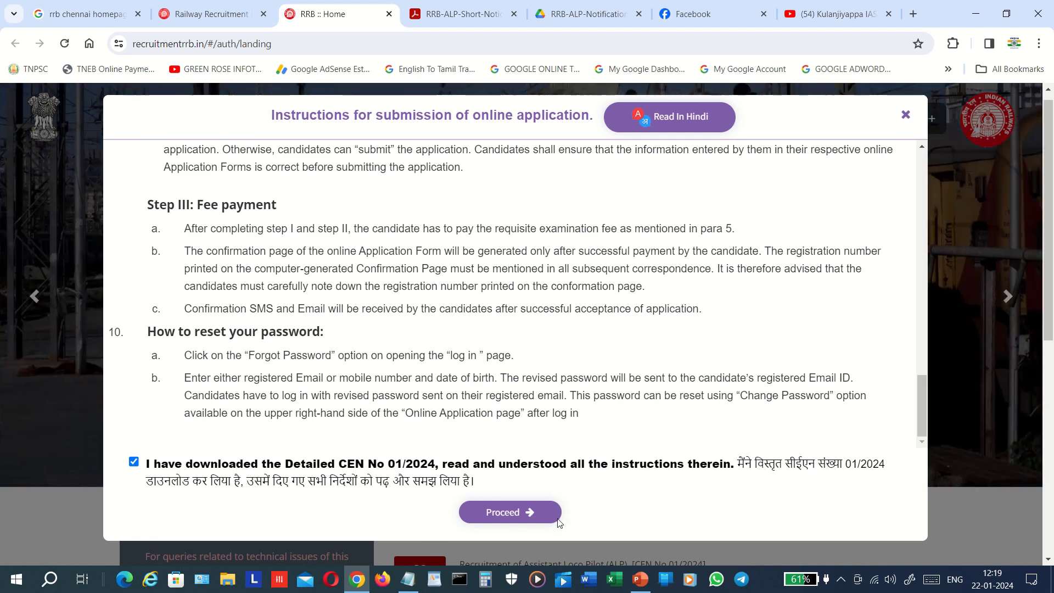
Step: Proceed to the account creation form and answer No to the debarment, LASIK surgery and benchmark disability questions
click(511, 513)
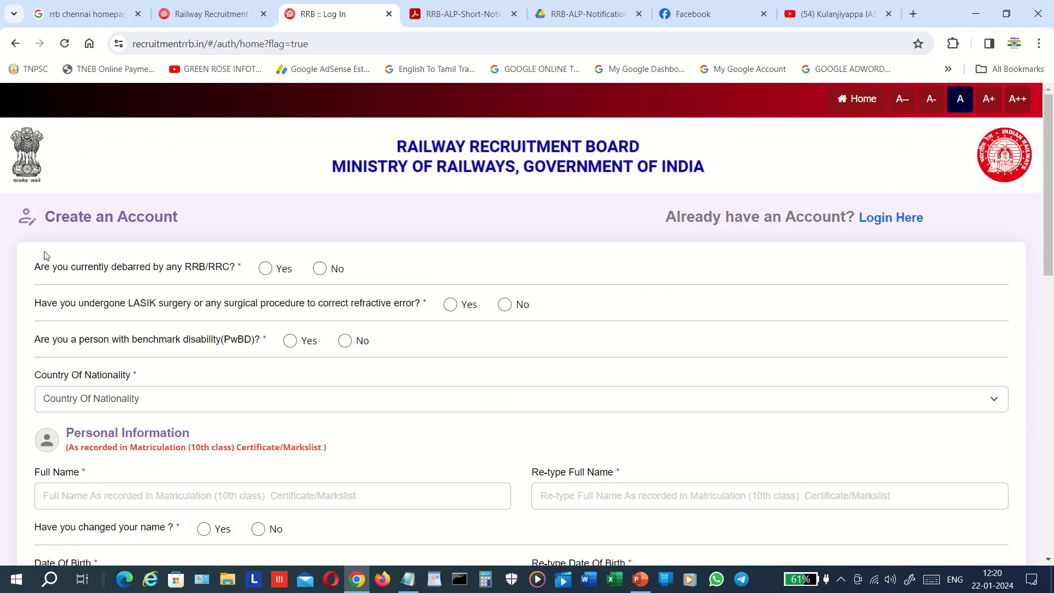
click(321, 273)
scroll(1052, 249, down, 3)
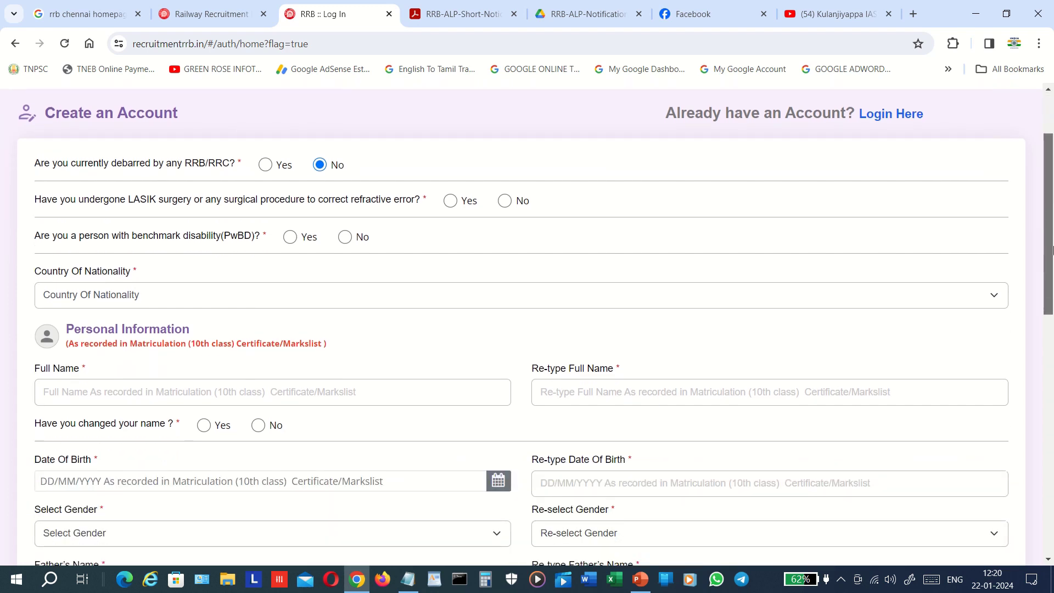
scroll(1052, 250, down, 2)
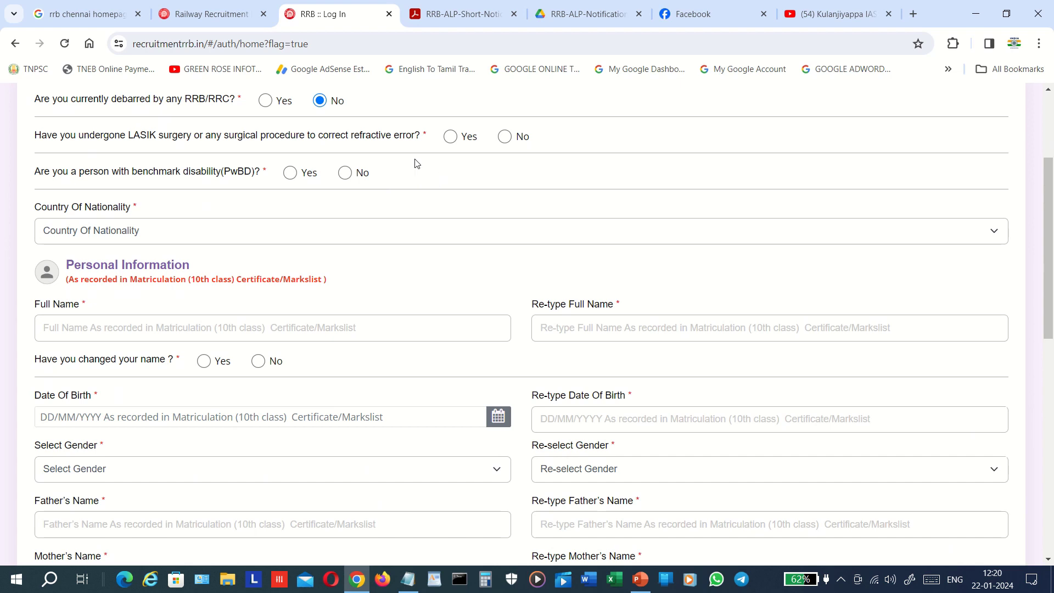
click(504, 137)
click(344, 173)
Step: Set the country of nationality to India and answer No to having changed the name
click(98, 241)
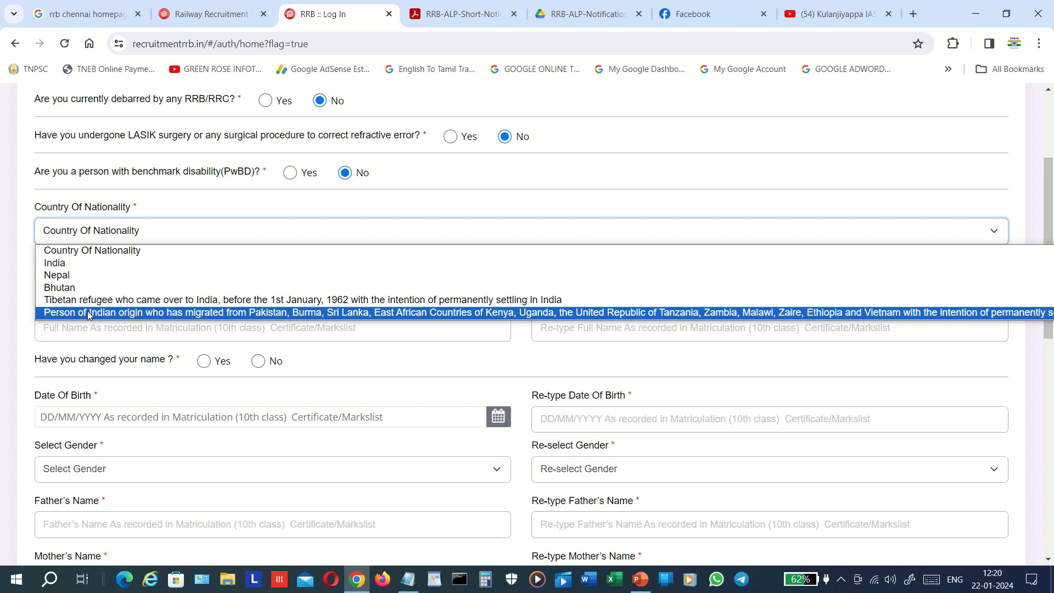
click(90, 269)
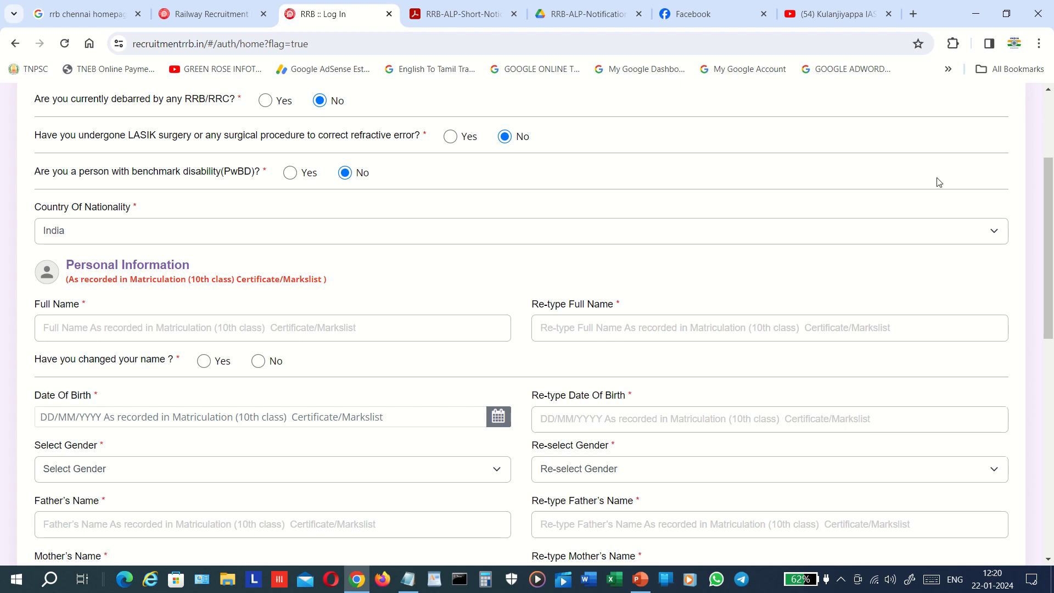
drag(1048, 264, 1051, 337)
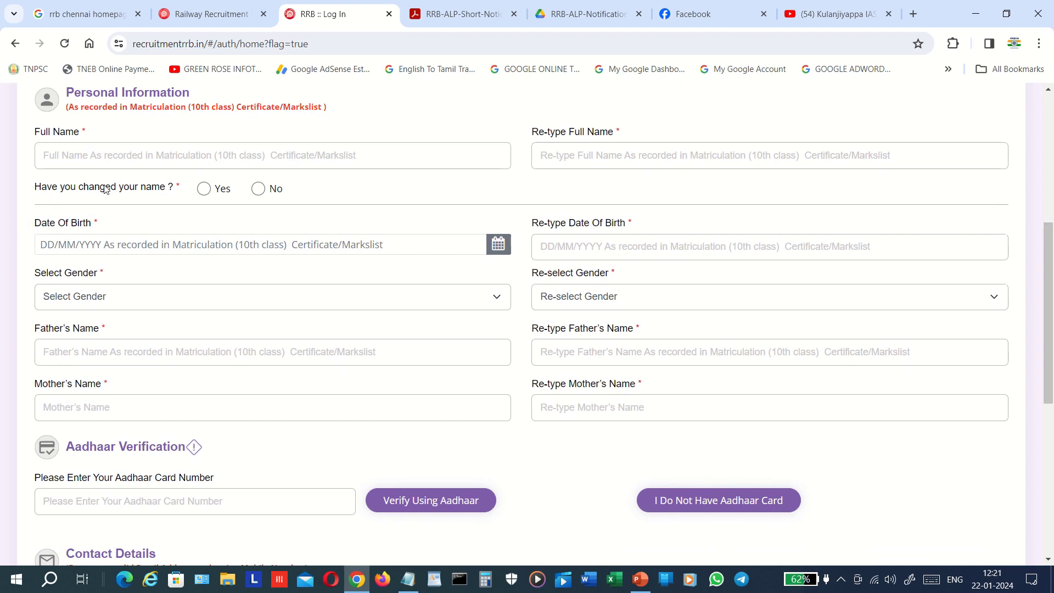
click(258, 189)
Step: Enter the candidate's date of birth using the calendar and repeat it in the confirmation field
click(82, 245)
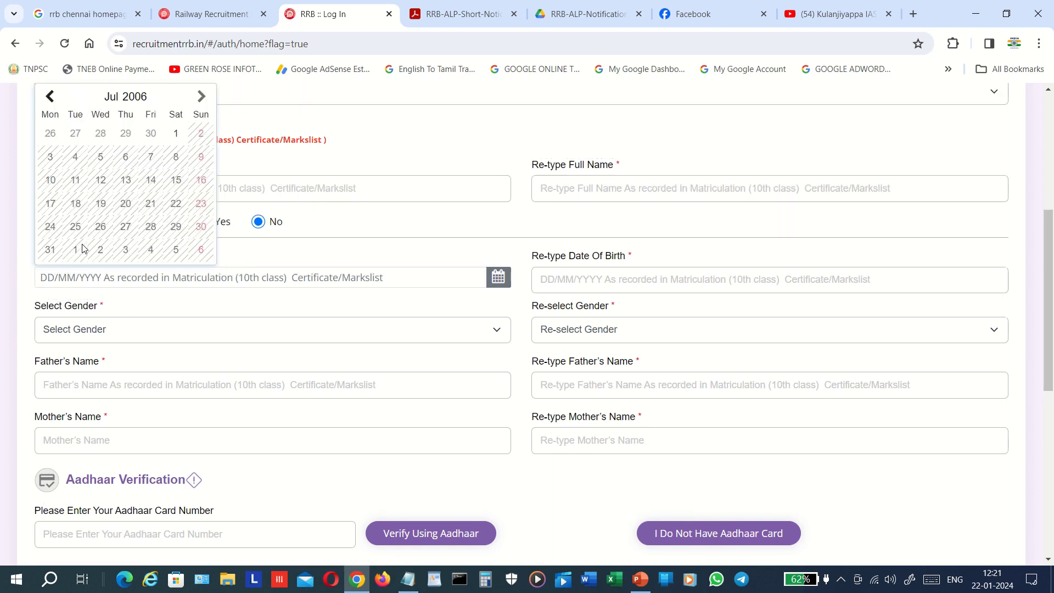
click(133, 97)
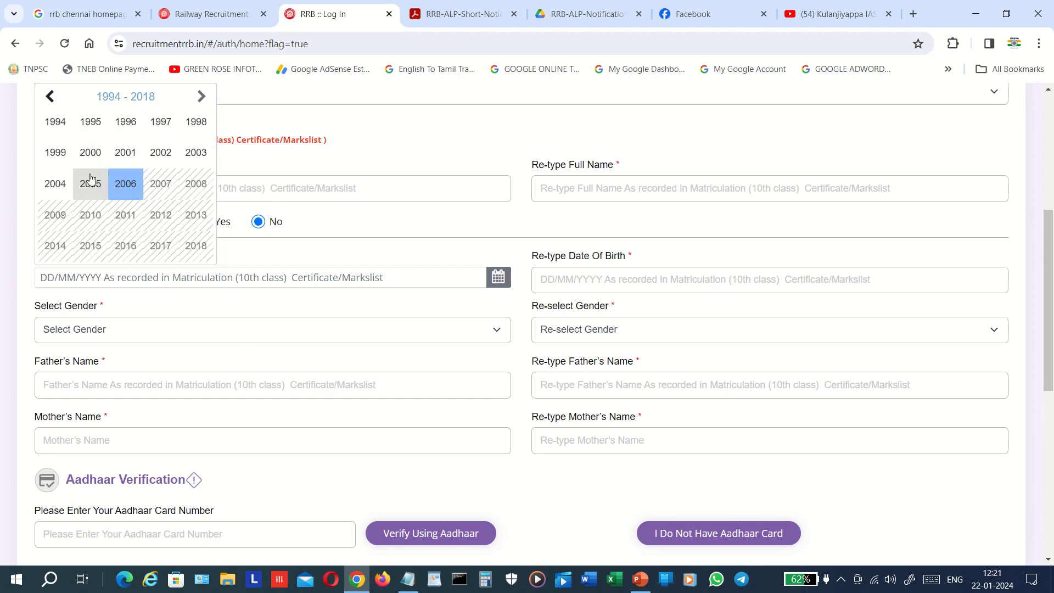
click(91, 156)
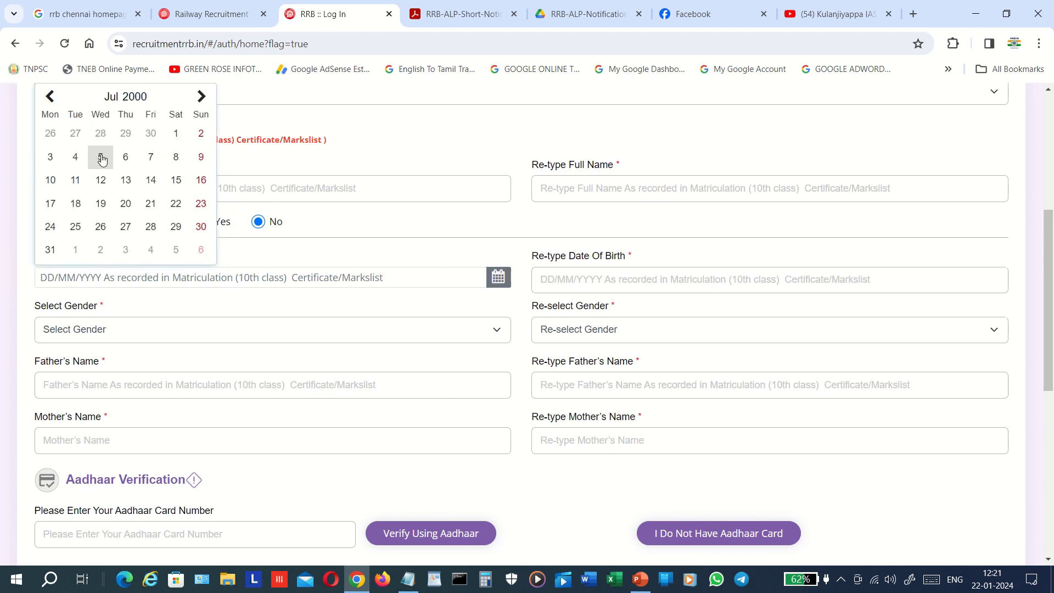
click(50, 96)
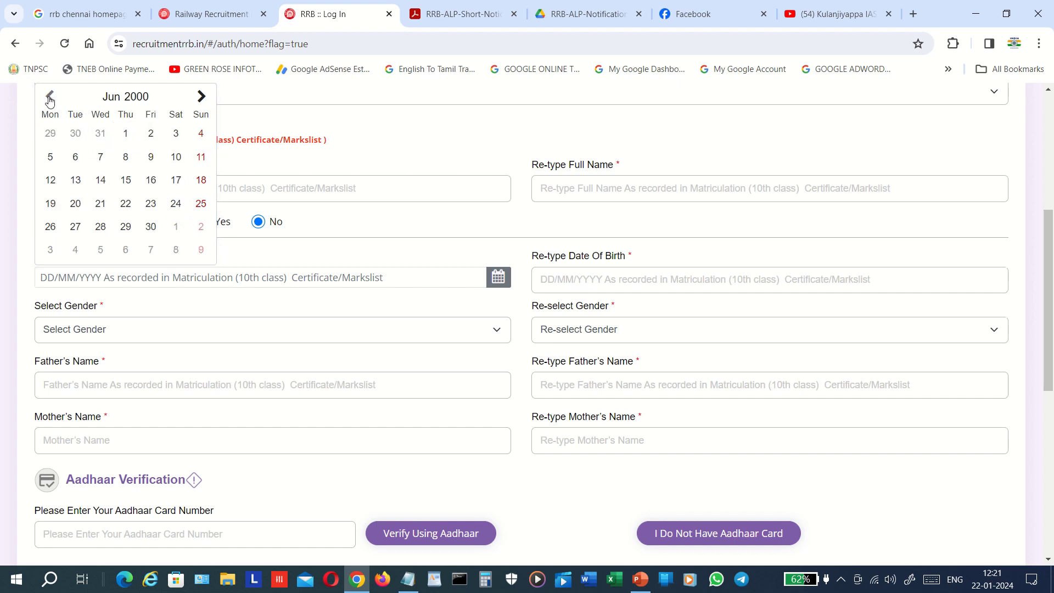
click(125, 133)
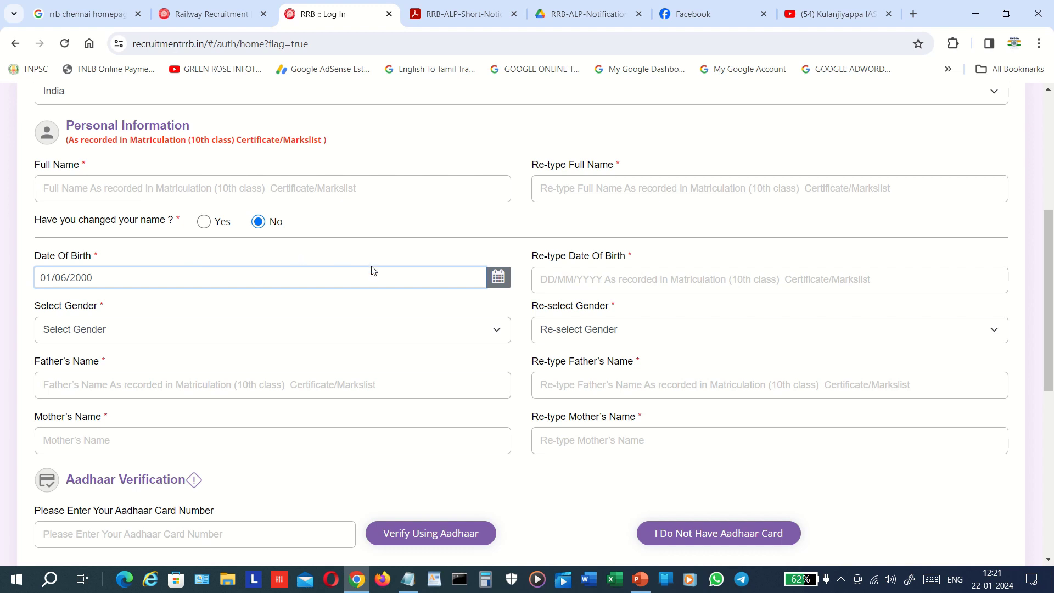
click(525, 281)
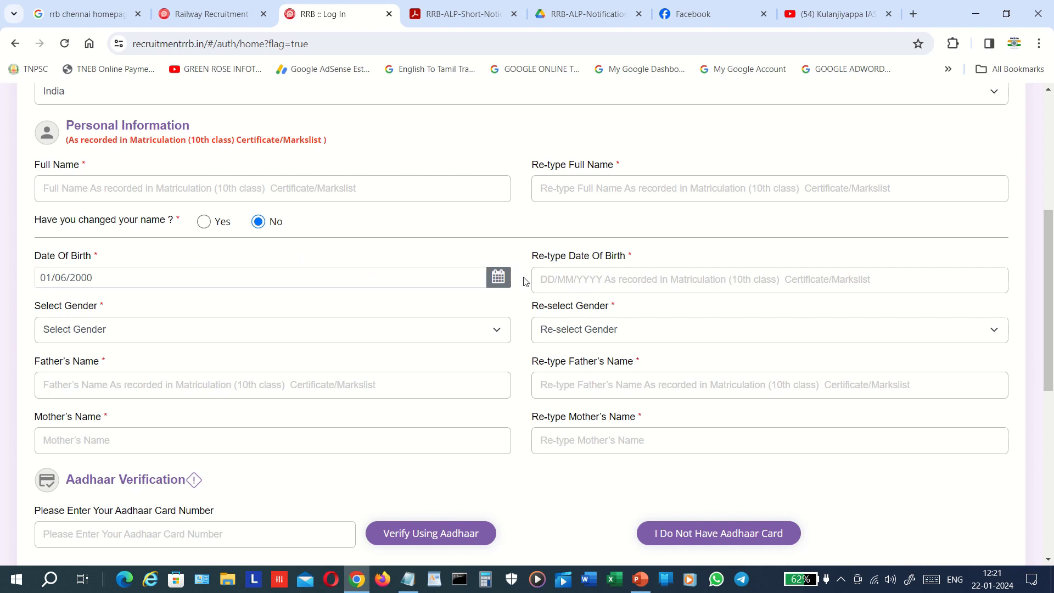
click(557, 277)
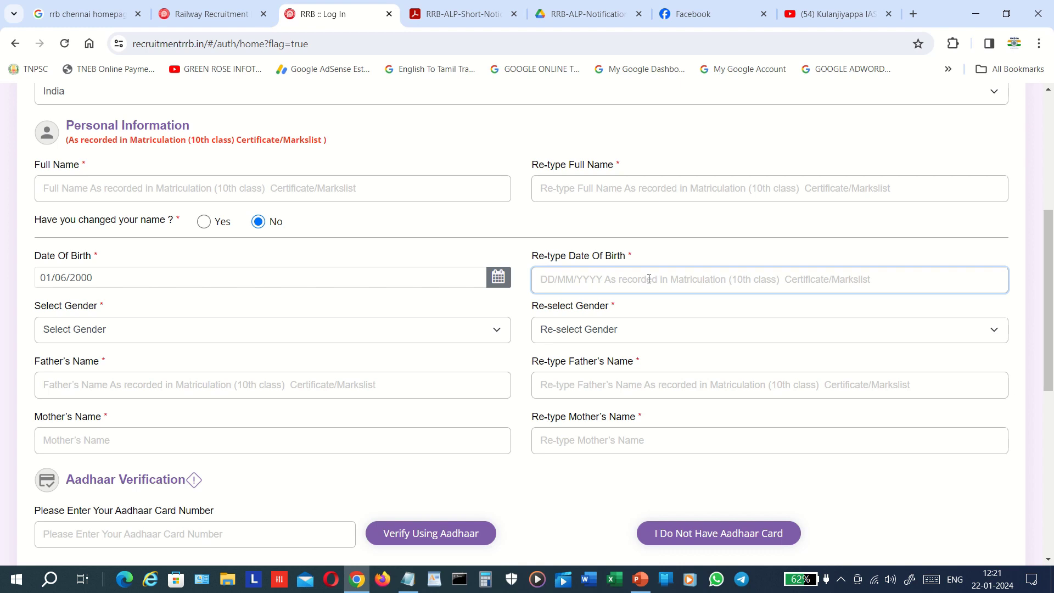
text(01)
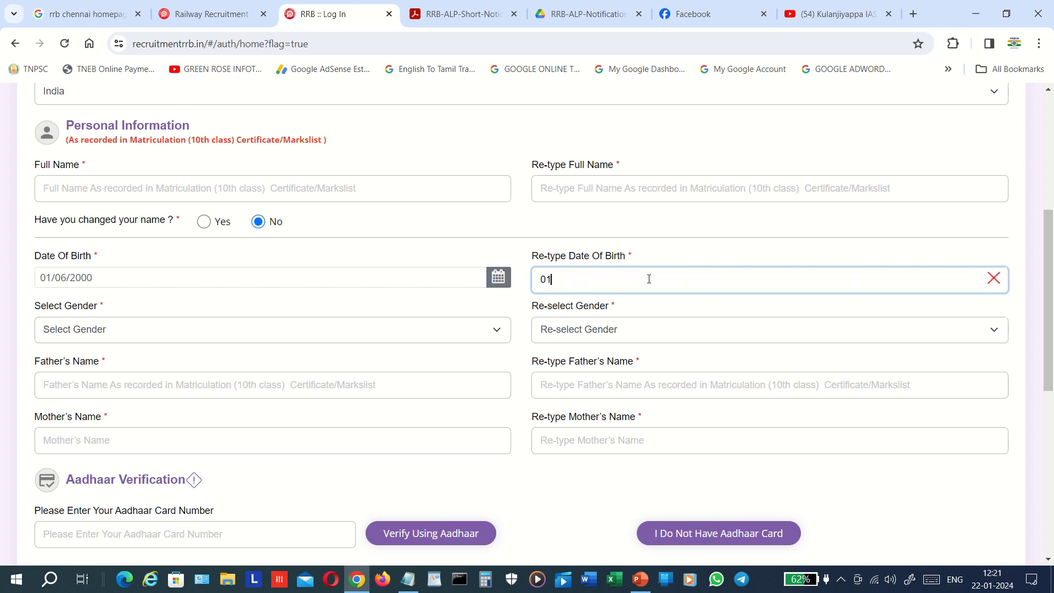
text(/06/2000)
Step: Set the candidate's gender to Male in both the original and the re-select gender fields
click(546, 329)
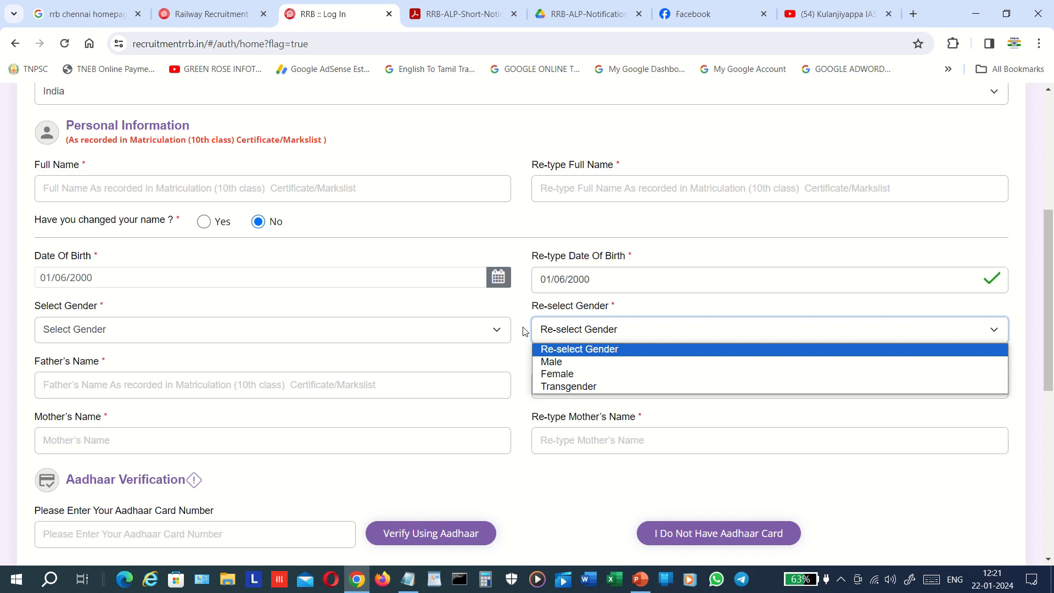
click(524, 331)
click(464, 336)
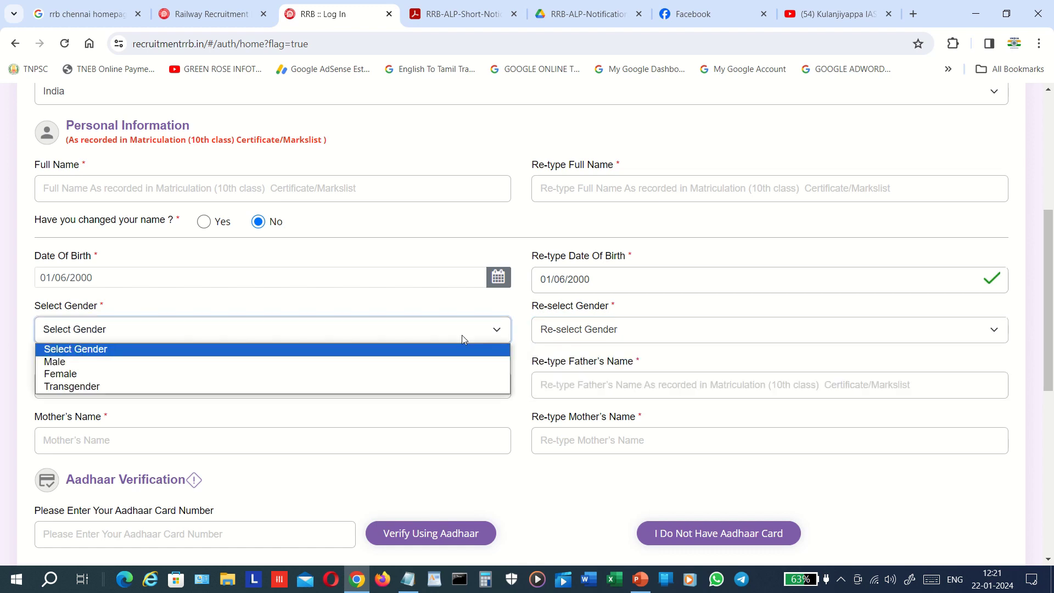
click(474, 365)
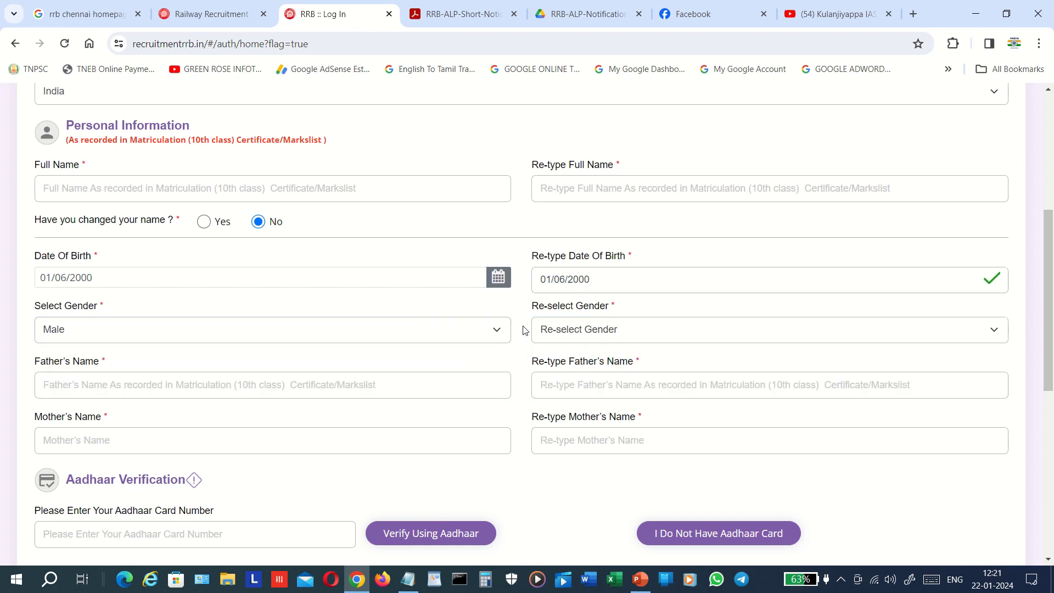
click(553, 329)
click(569, 362)
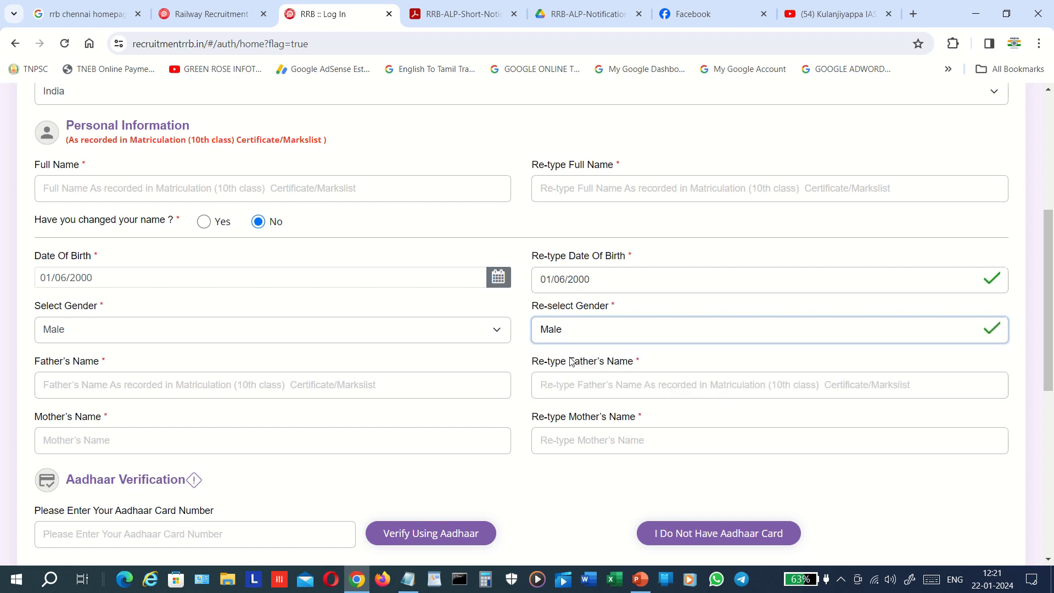
click(524, 387)
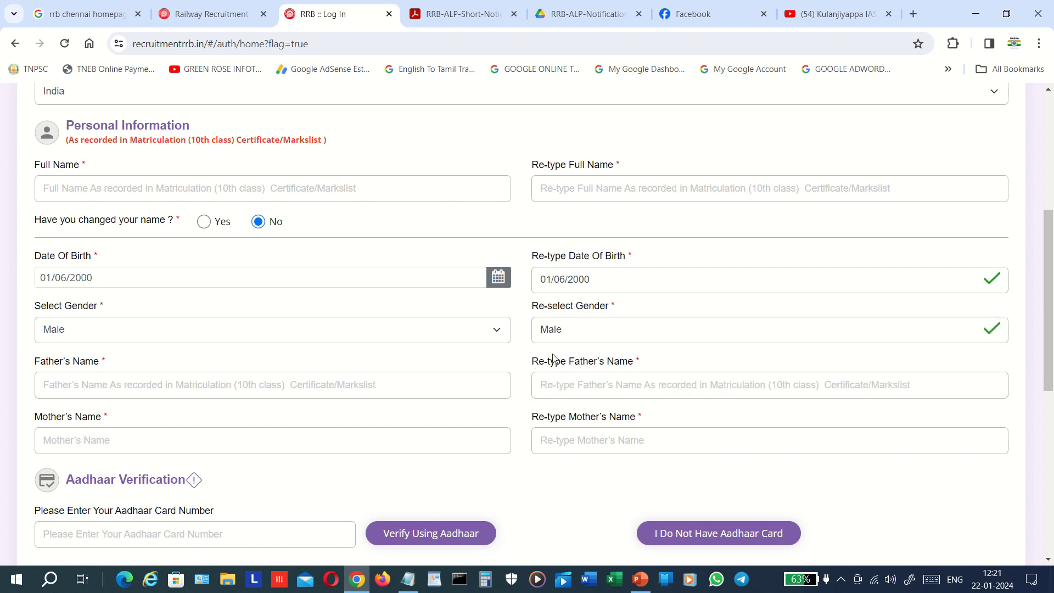
click(598, 337)
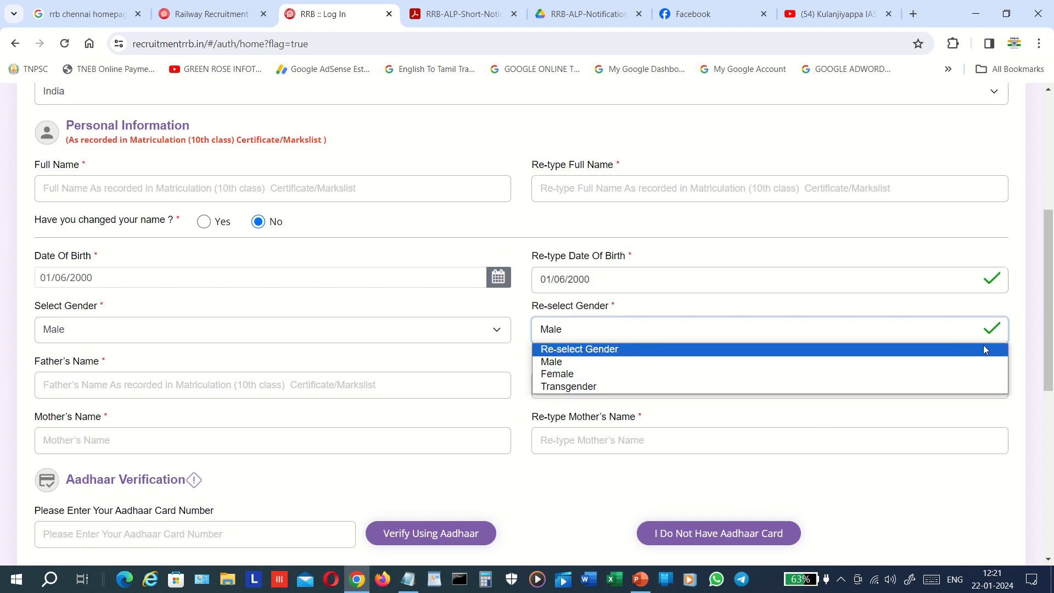
click(1048, 362)
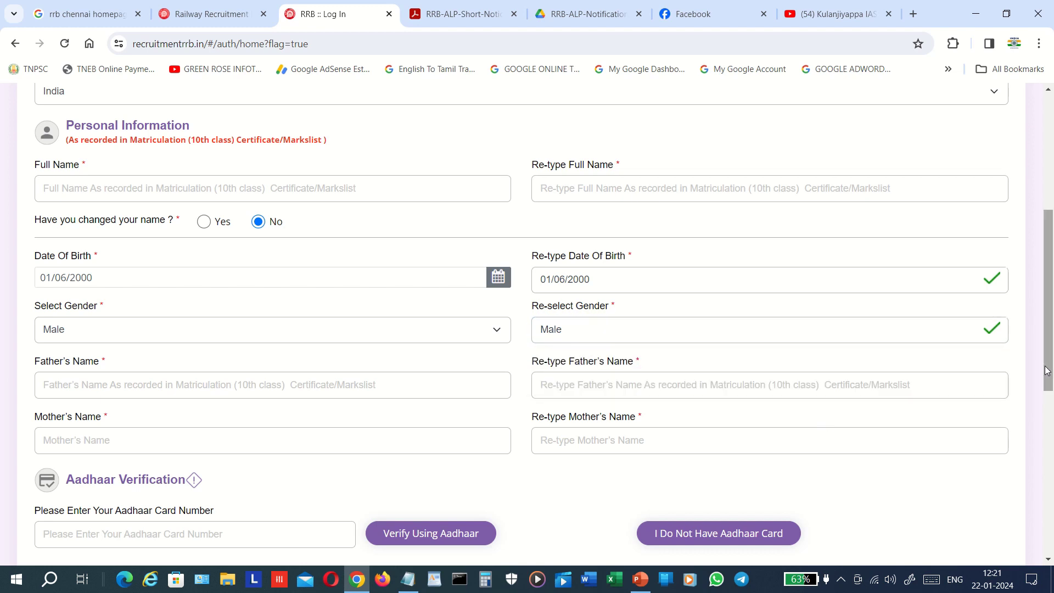
Step: Declare that the candidate has no Aadhaar card and choose Voter ID as the valid proof of ID
drag(1051, 361, 1053, 457)
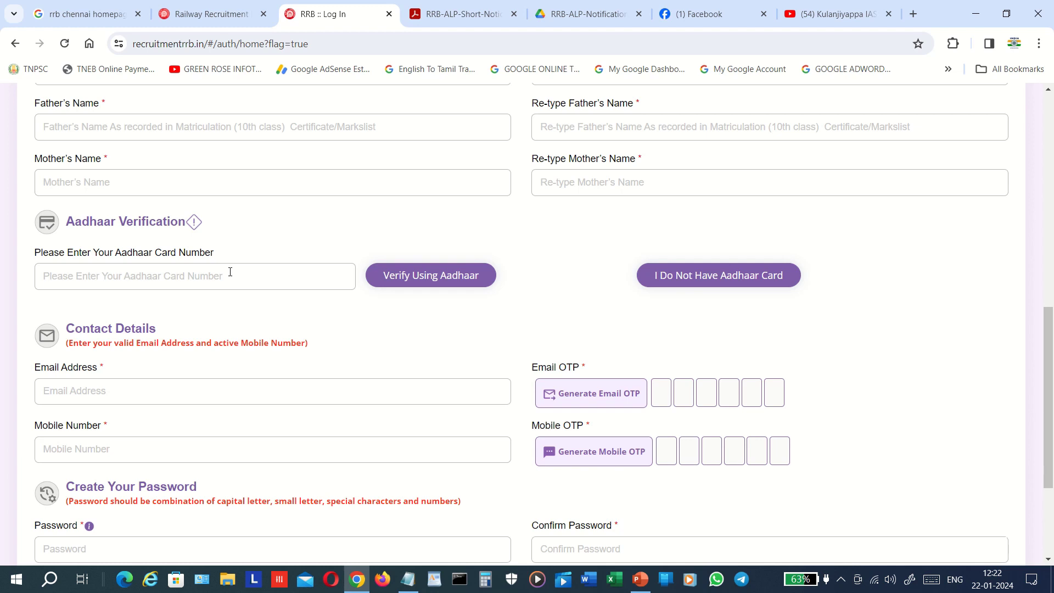
click(686, 279)
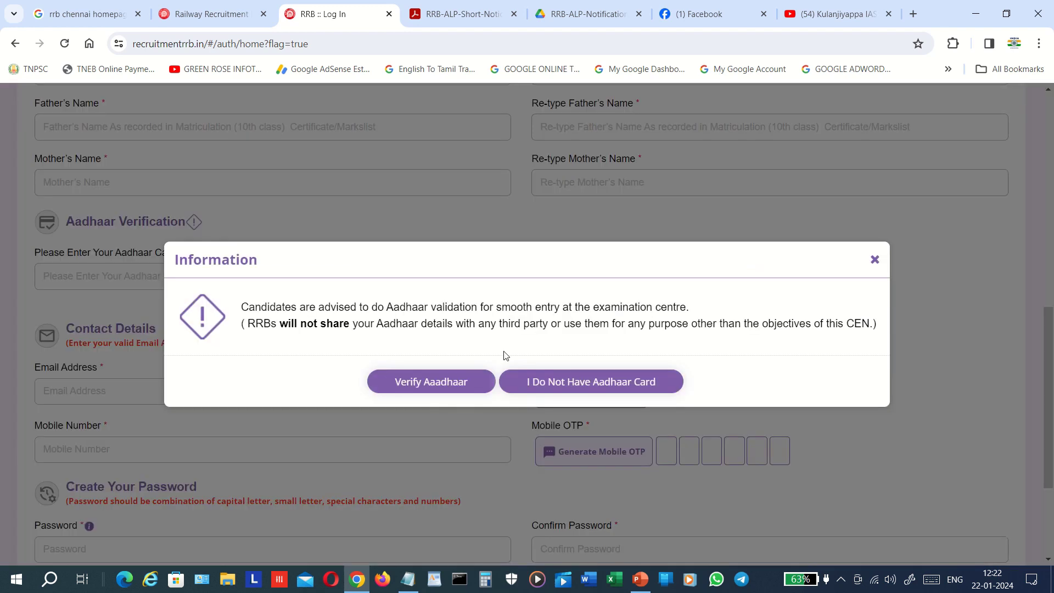
click(542, 384)
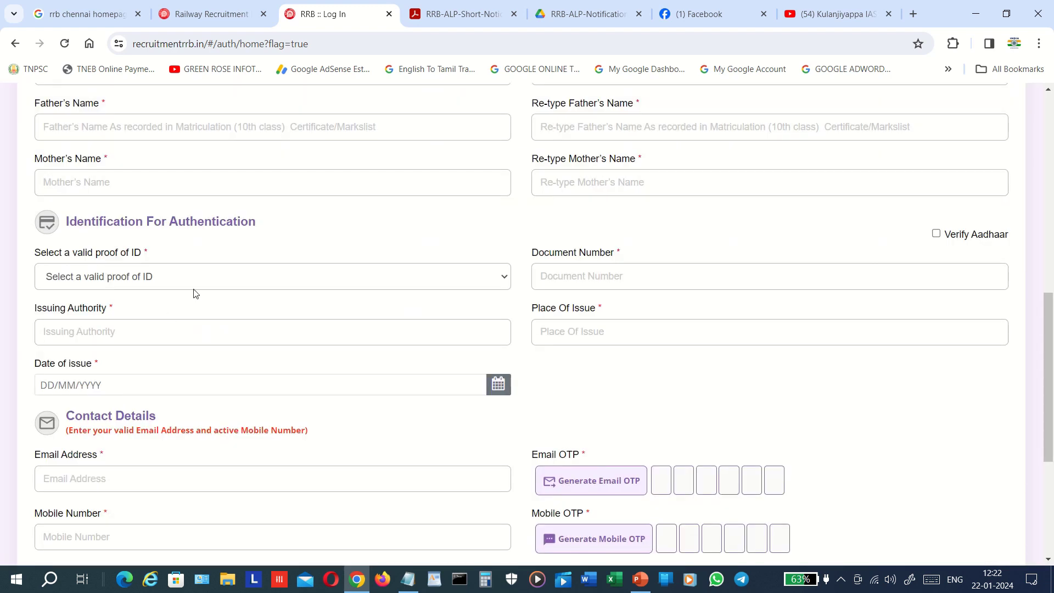
click(220, 276)
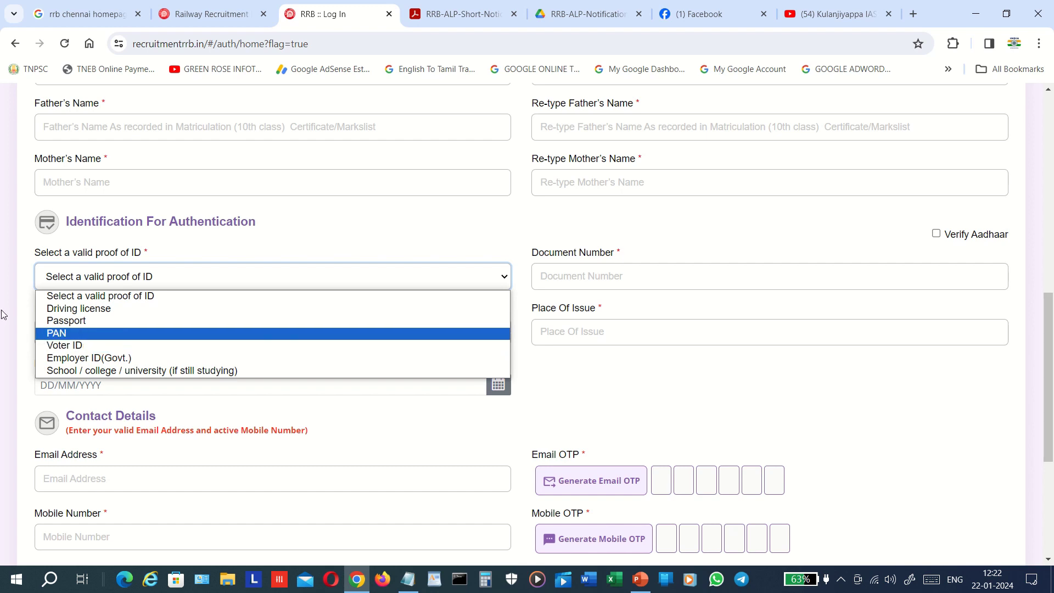
click(57, 347)
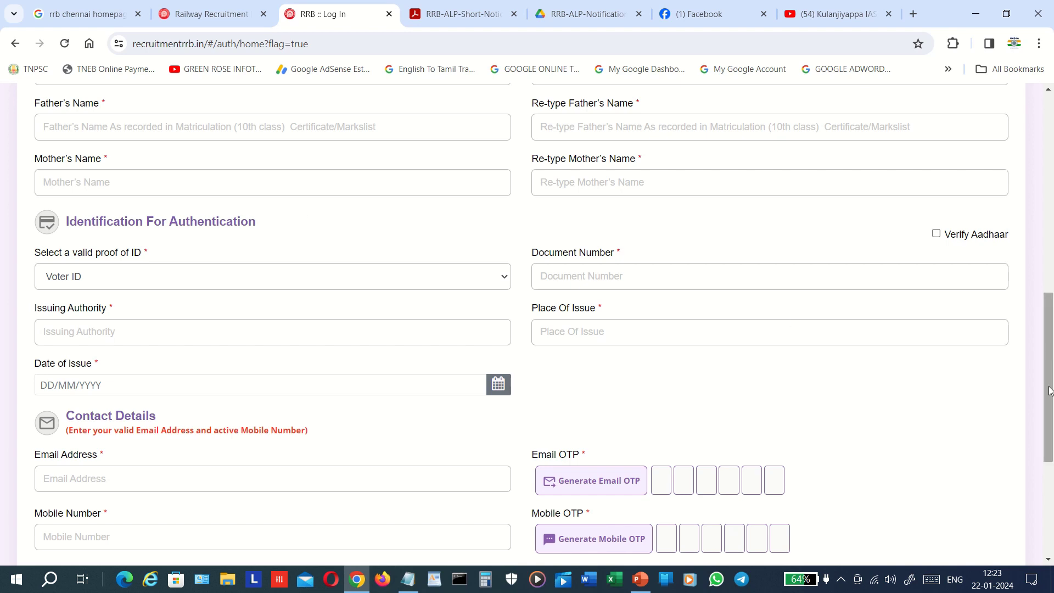
Step: Fill in the displayed captcha code at the end of the account form and return to the form's beginning
drag(1048, 356, 1050, 447)
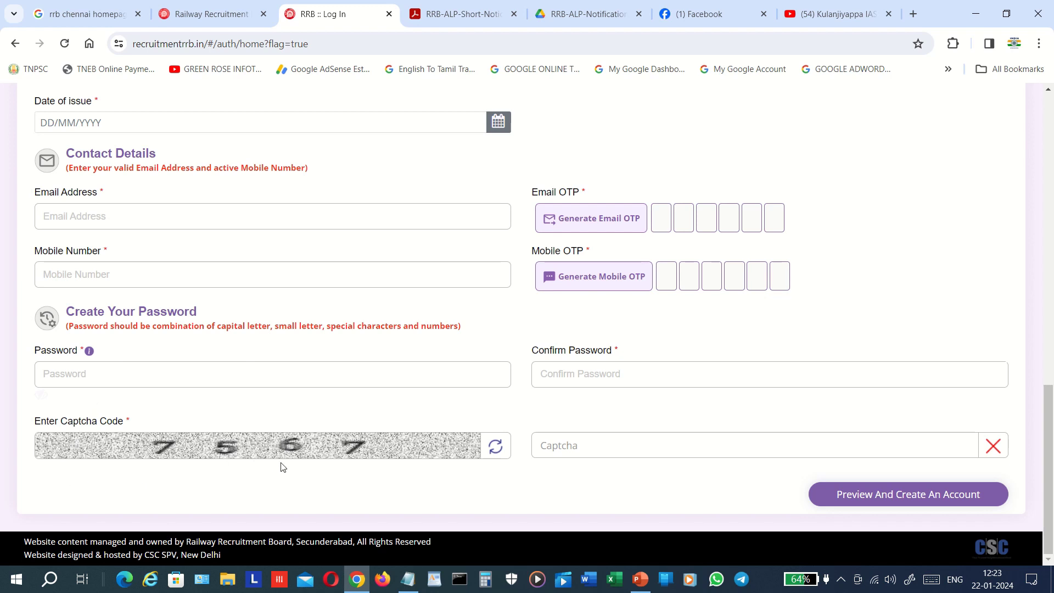
click(578, 448)
text(7567)
click(1049, 124)
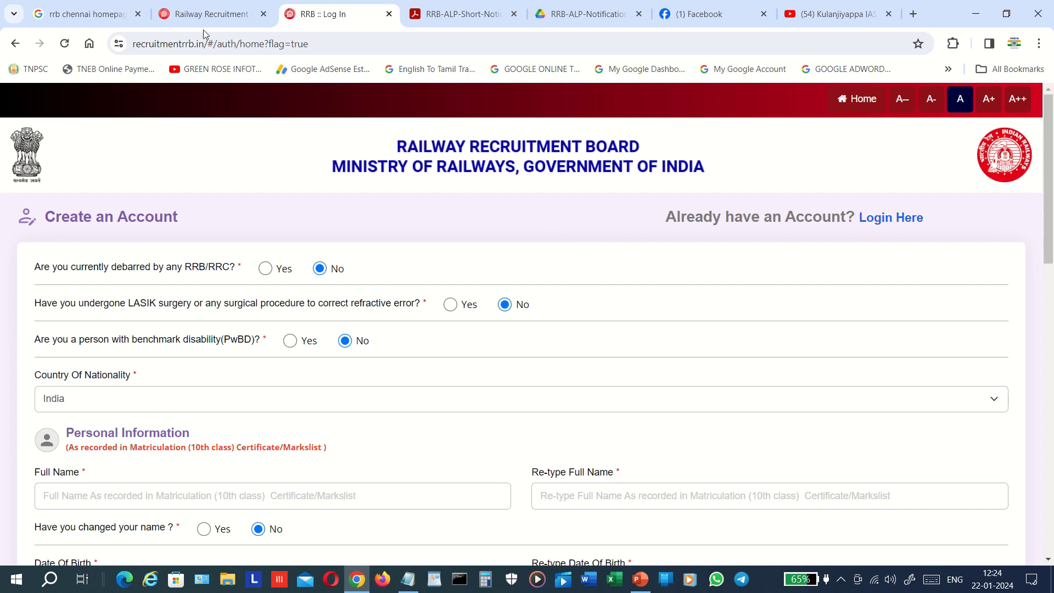
Step: Examine the full web address of the Create an Account page on the recruitment site
click(231, 44)
double_click(231, 44)
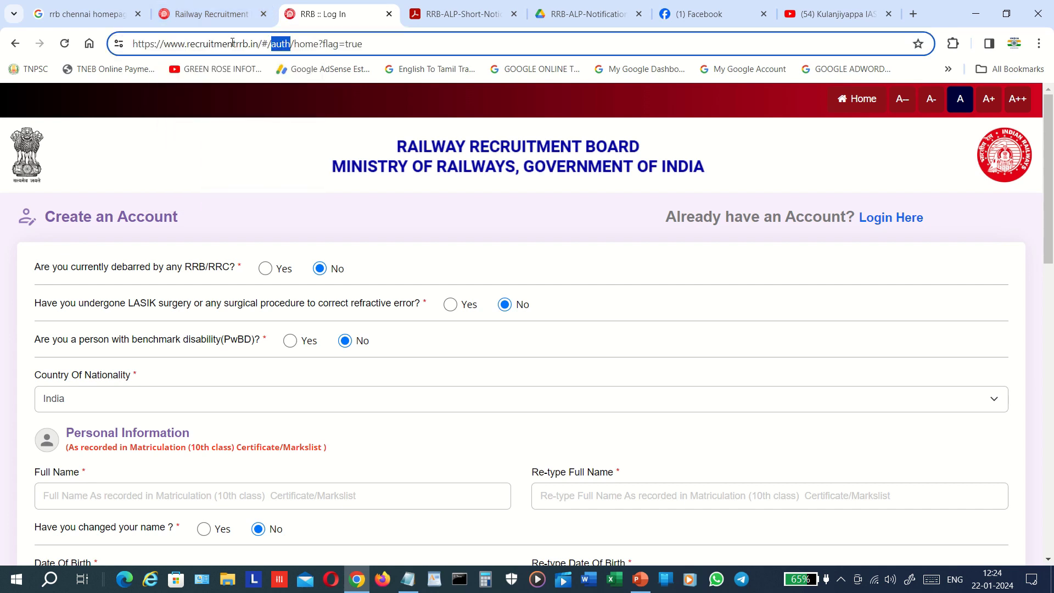
click(232, 44)
Step: Revisit the Google results for "rrb chennai homepage" and return to the open RRB Chennai homepage
click(209, 20)
click(110, 22)
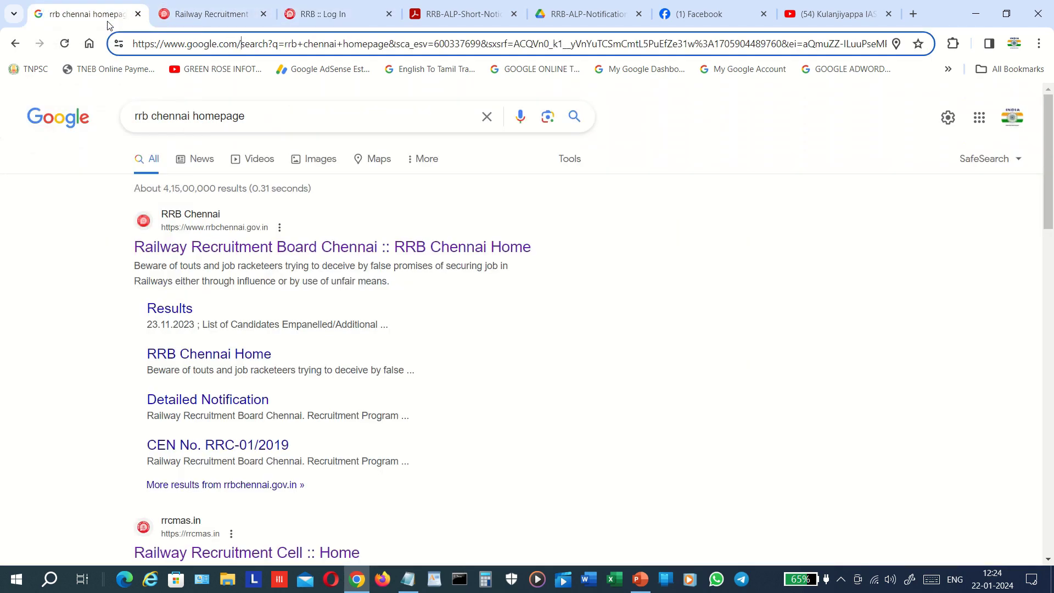
click(188, 12)
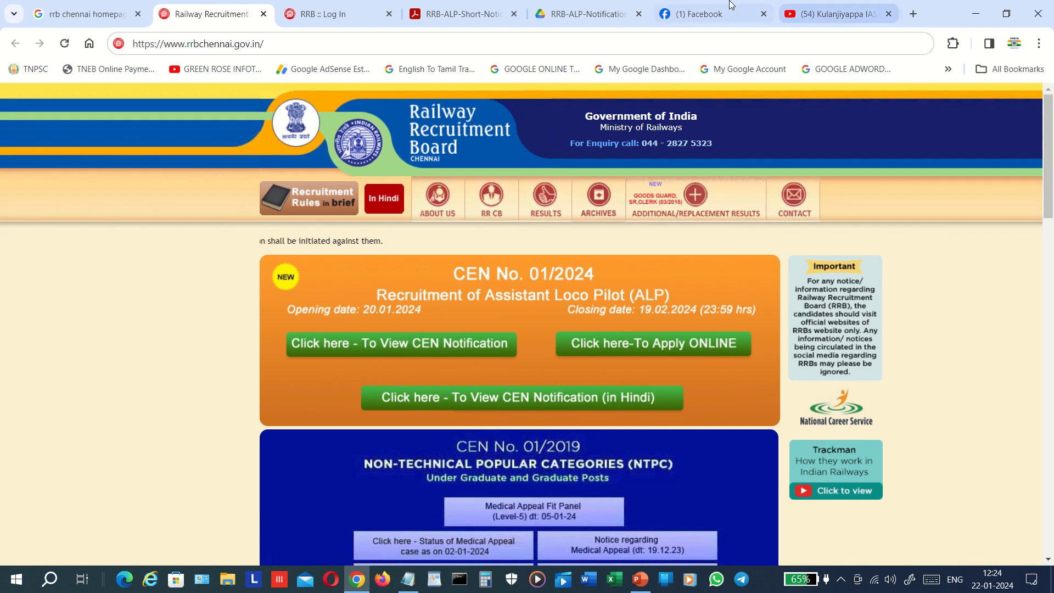
Step: View the open Facebook page of the Kulanjiyappa IAS Academy
click(714, 13)
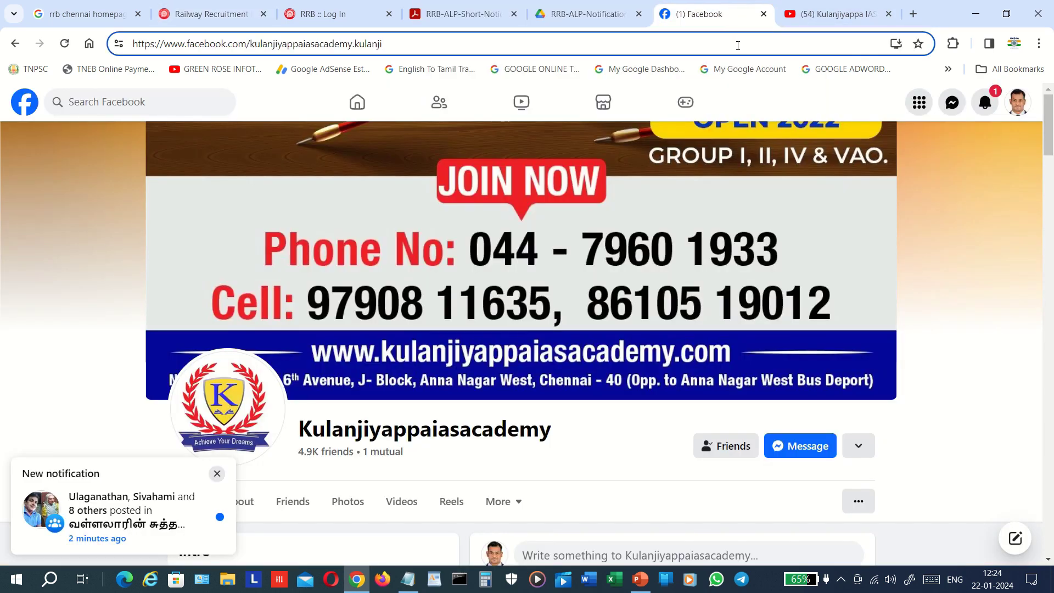